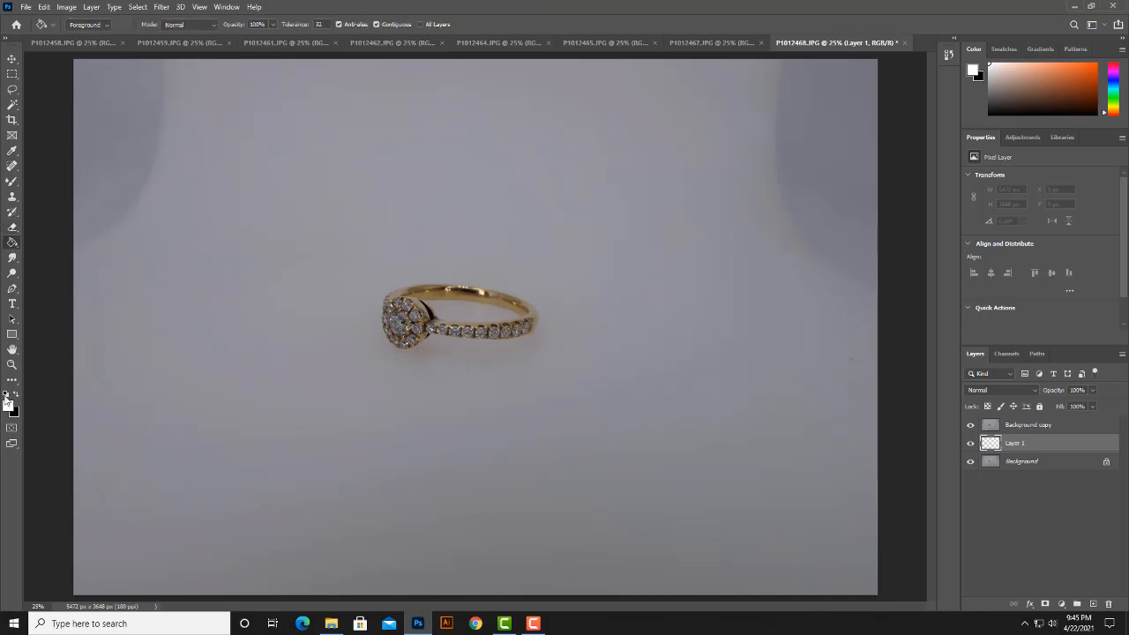
- Fill Layer 1 with white and make the Background copy layer active
click(8, 404)
click(829, 103)
click(644, 232)
click(992, 427)
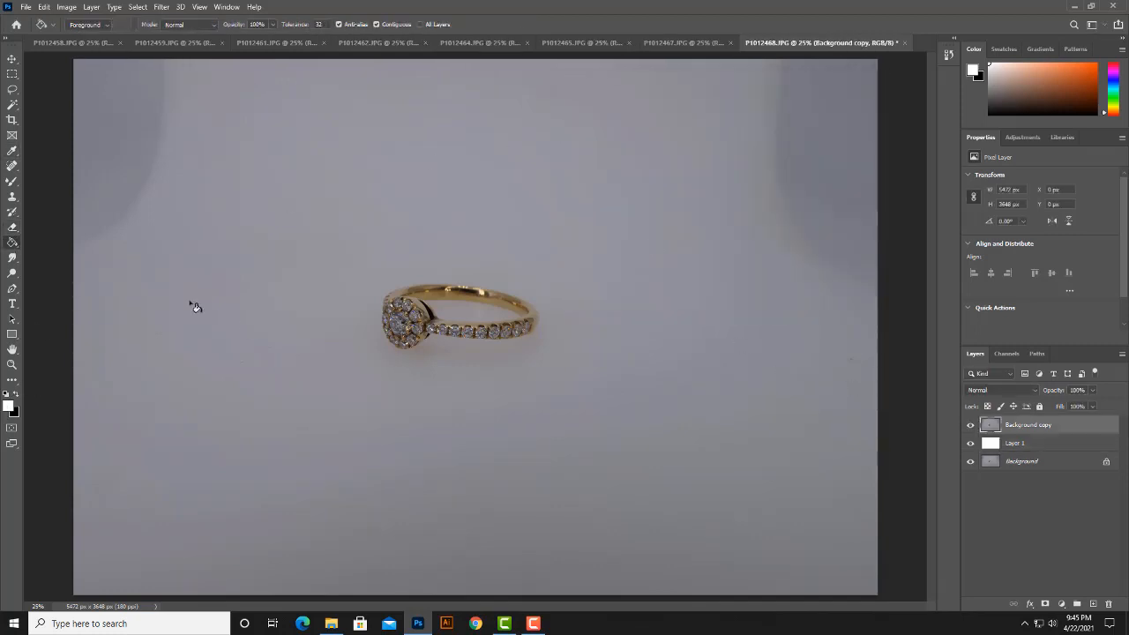
- Trace the ring's inner opening with the Pen tool as a closed path between the back band, front band and head
click(12, 288)
click(62, 290)
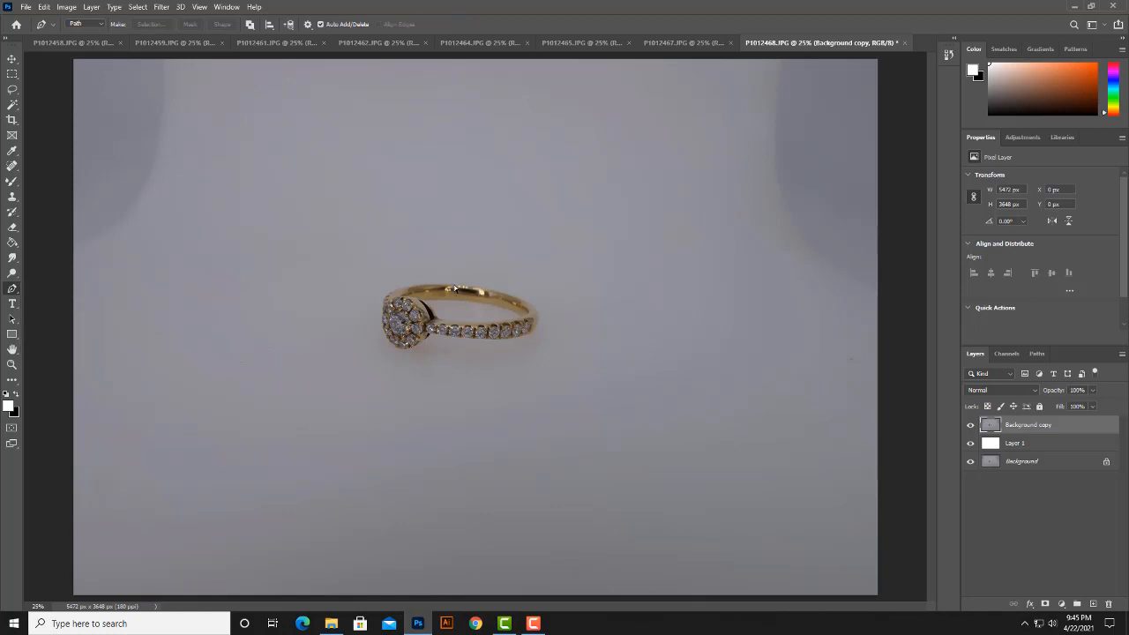
key(ctrl+plus)
key(ctrl+plus)
key(ctrl+plus)
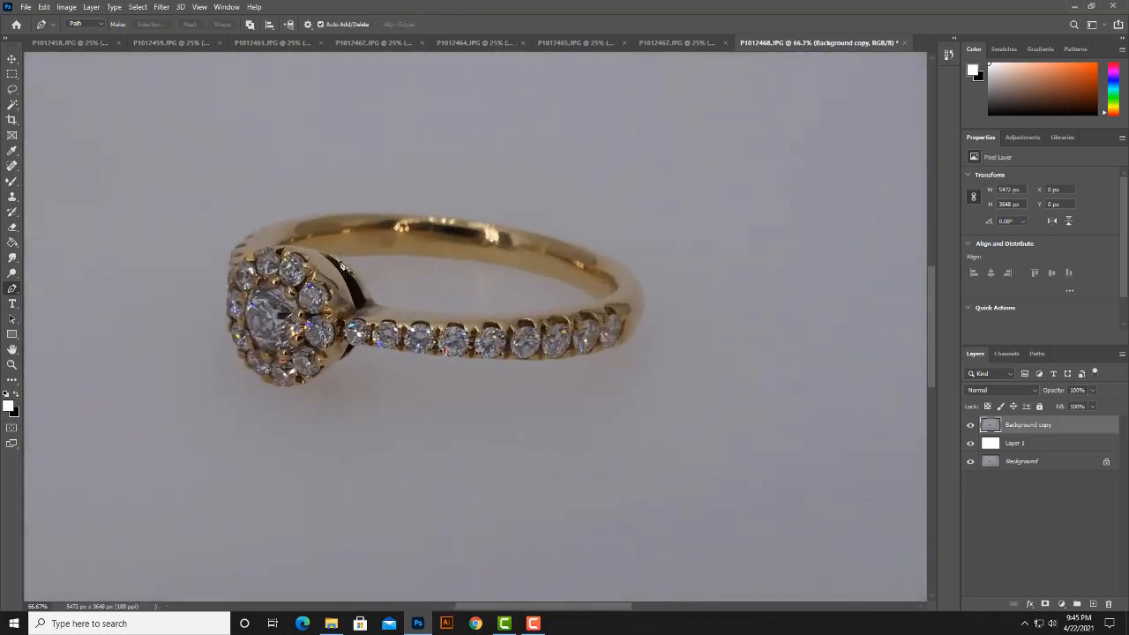
click(341, 260)
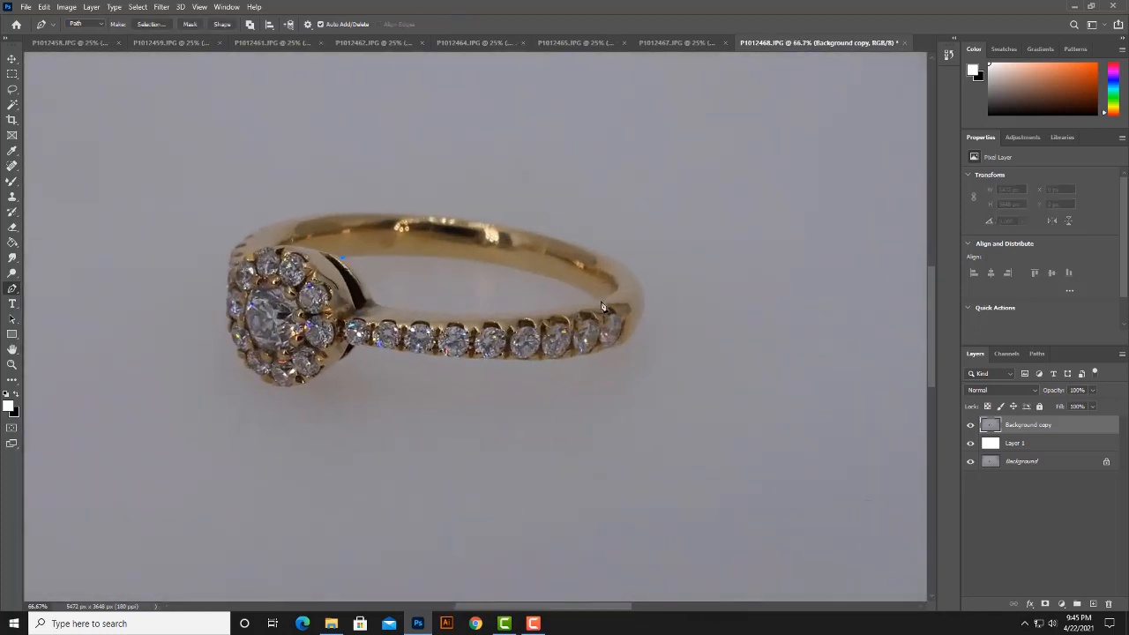
drag(601, 301, 687, 358)
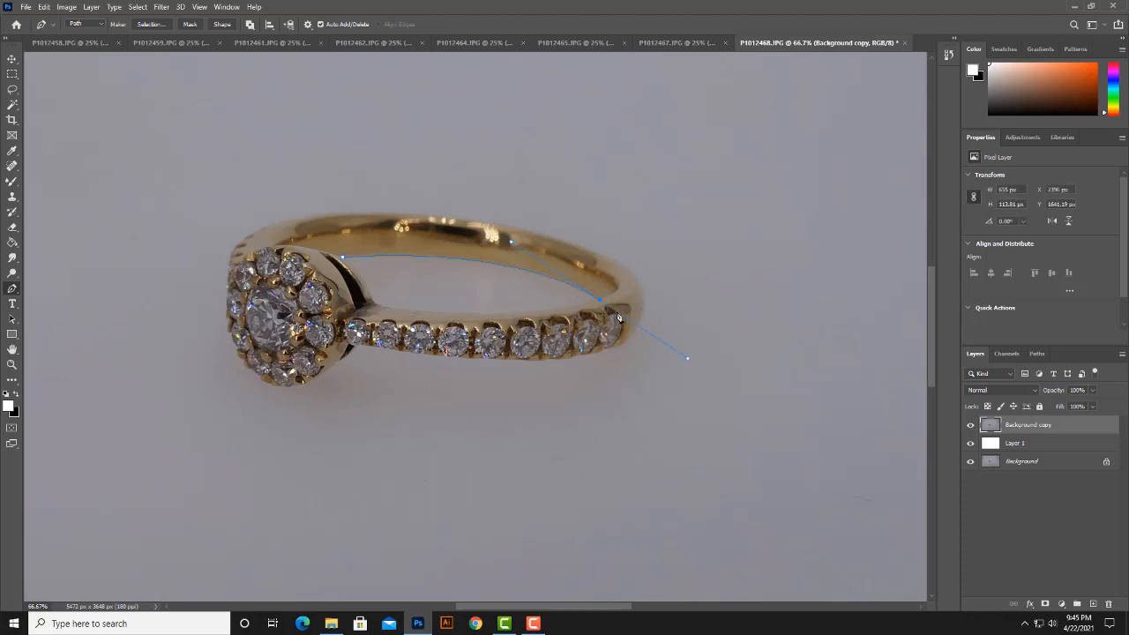
alt+click(600, 301)
click(369, 305)
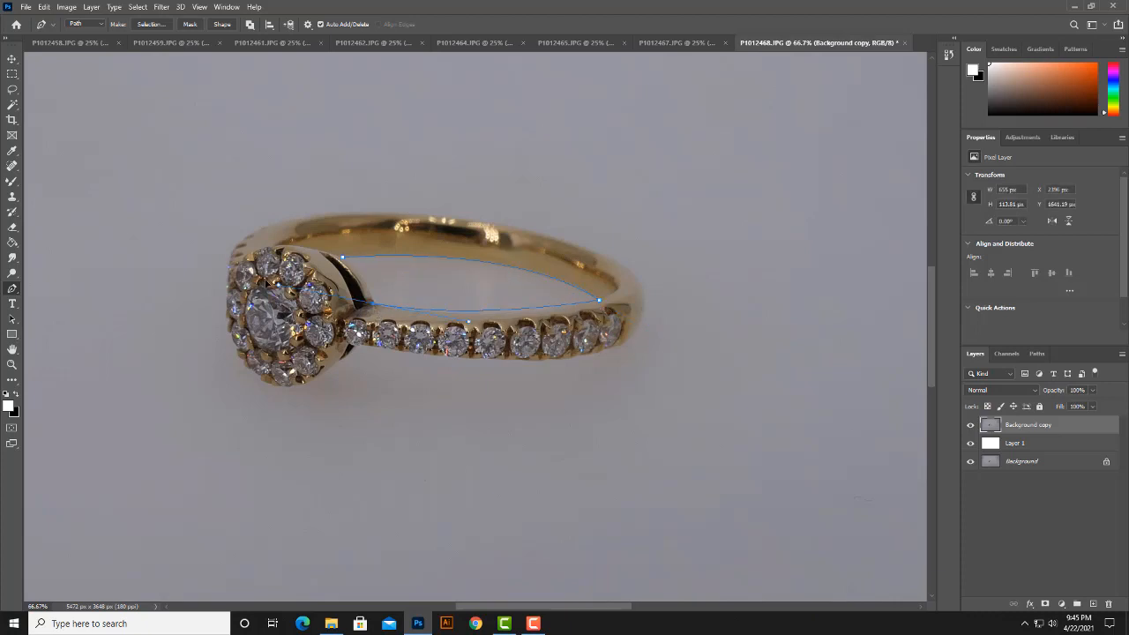
alt+click(372, 304)
drag(342, 258, 320, 243)
- Trace the outer edge of the diamond head from its left side around the underside to the front band
click(226, 287)
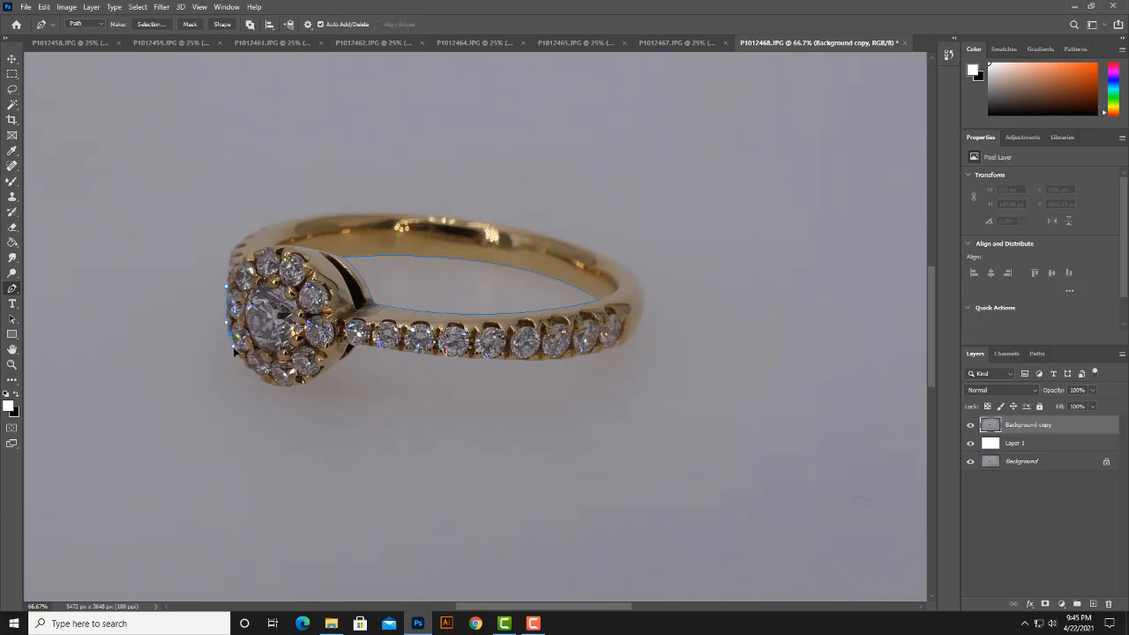
click(236, 353)
click(248, 373)
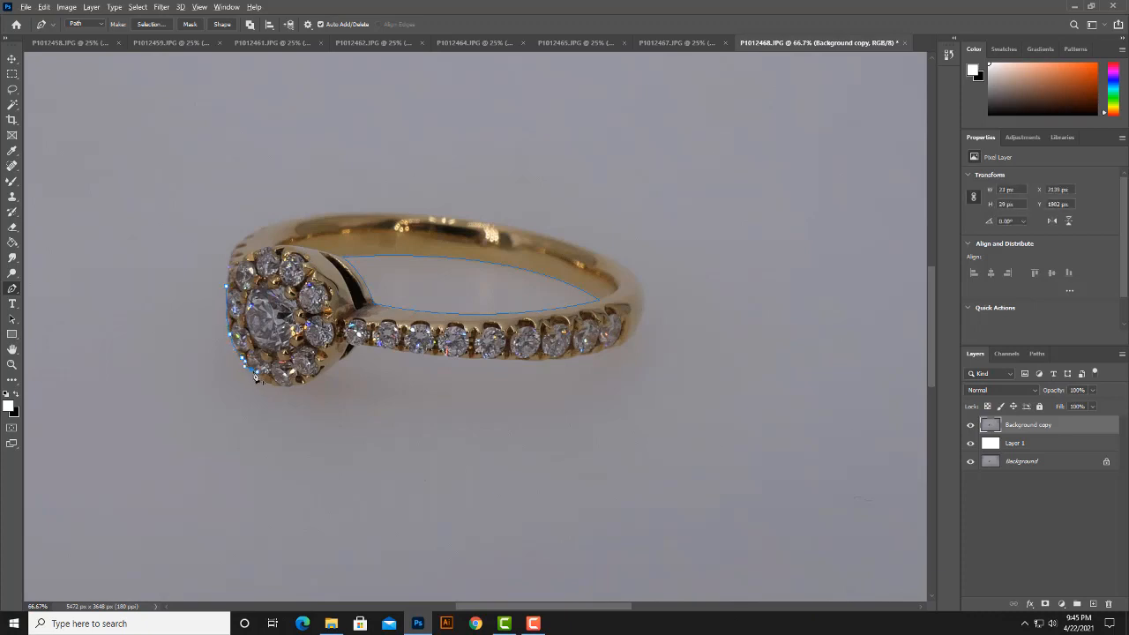
key(ctrl+plus)
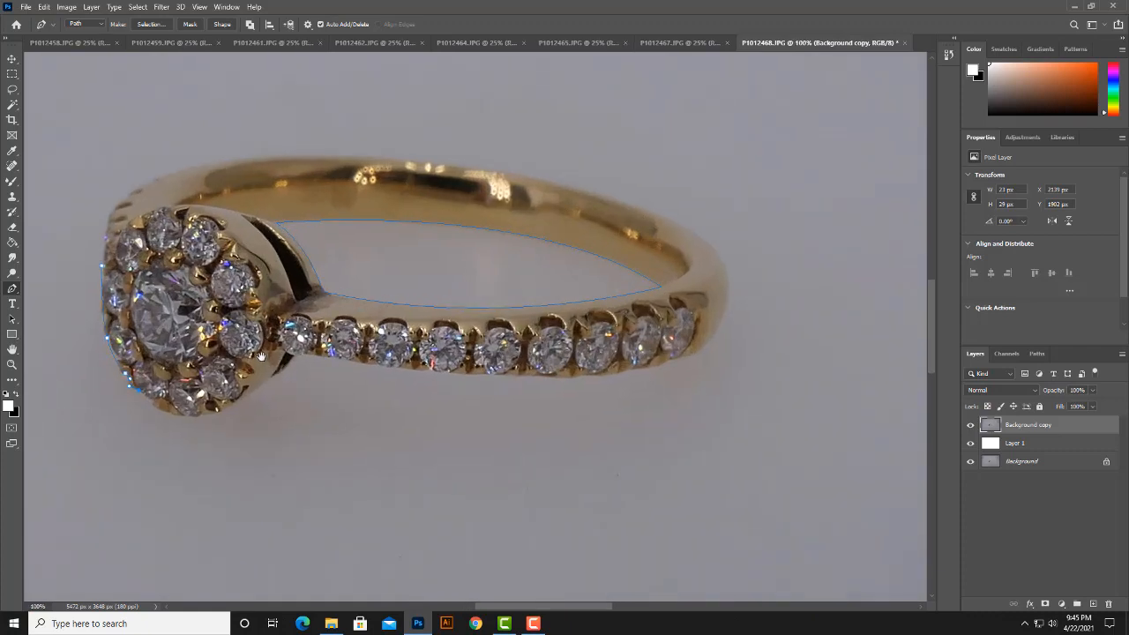
drag(261, 355, 295, 238)
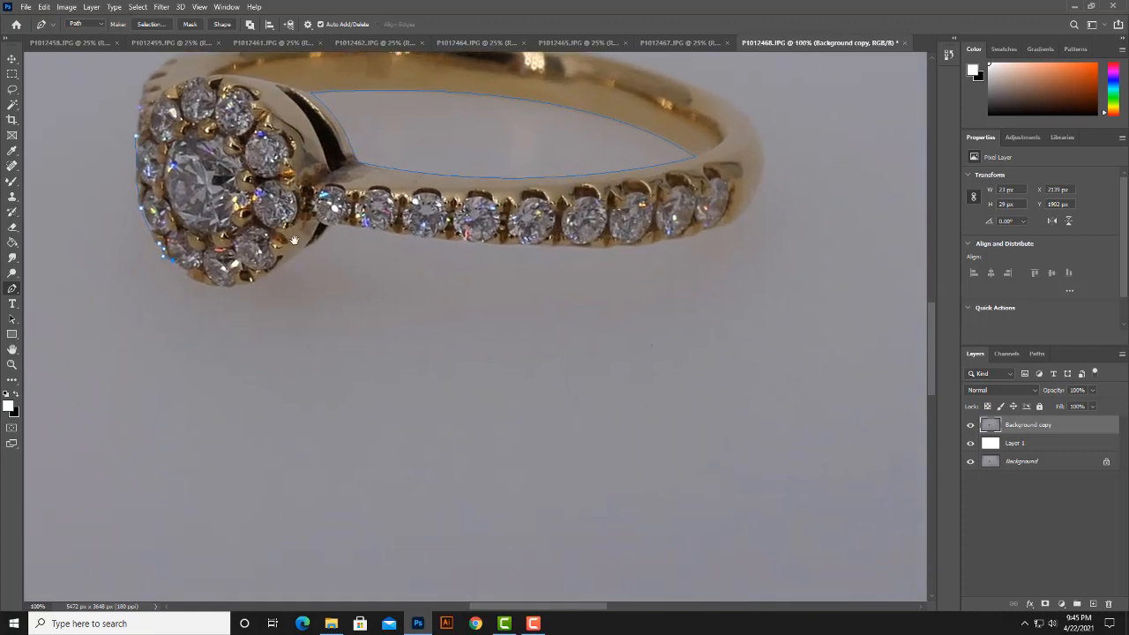
click(210, 290)
click(263, 279)
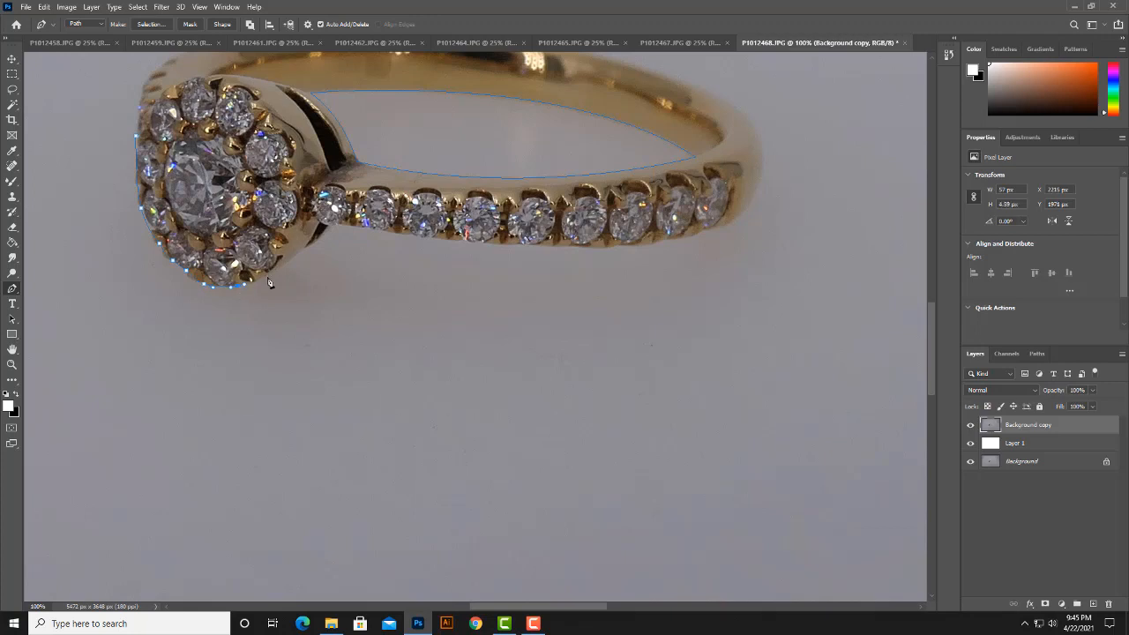
click(306, 245)
click(329, 228)
alt+click(328, 226)
- Continue the outer path along the lower edge of the diamond-set front band toward its right end
click(353, 227)
click(416, 236)
click(510, 243)
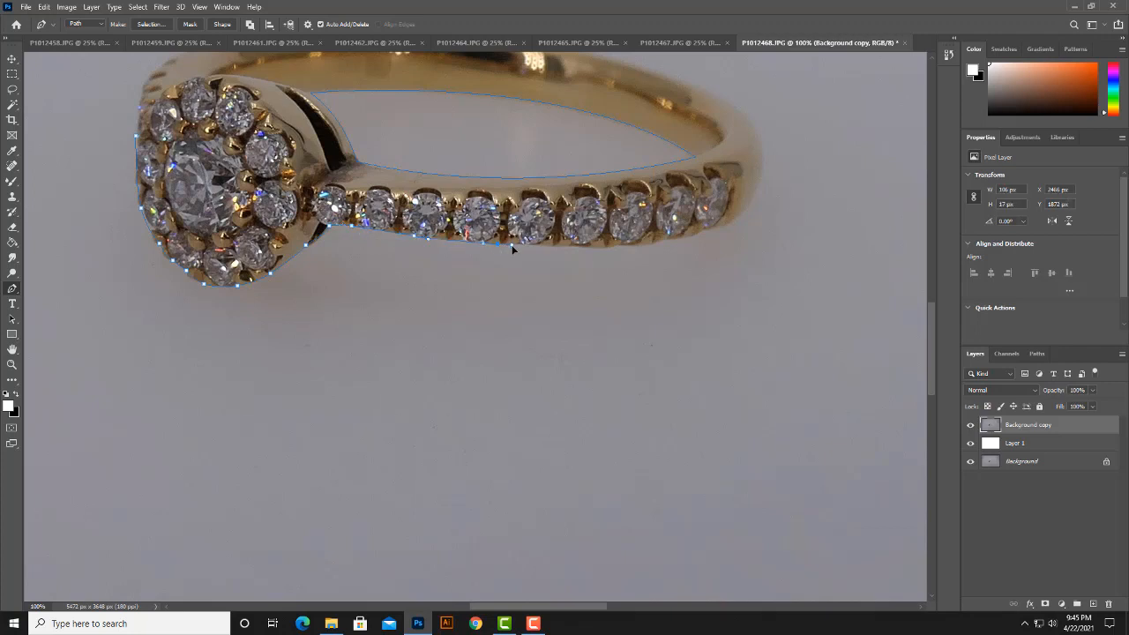
click(600, 248)
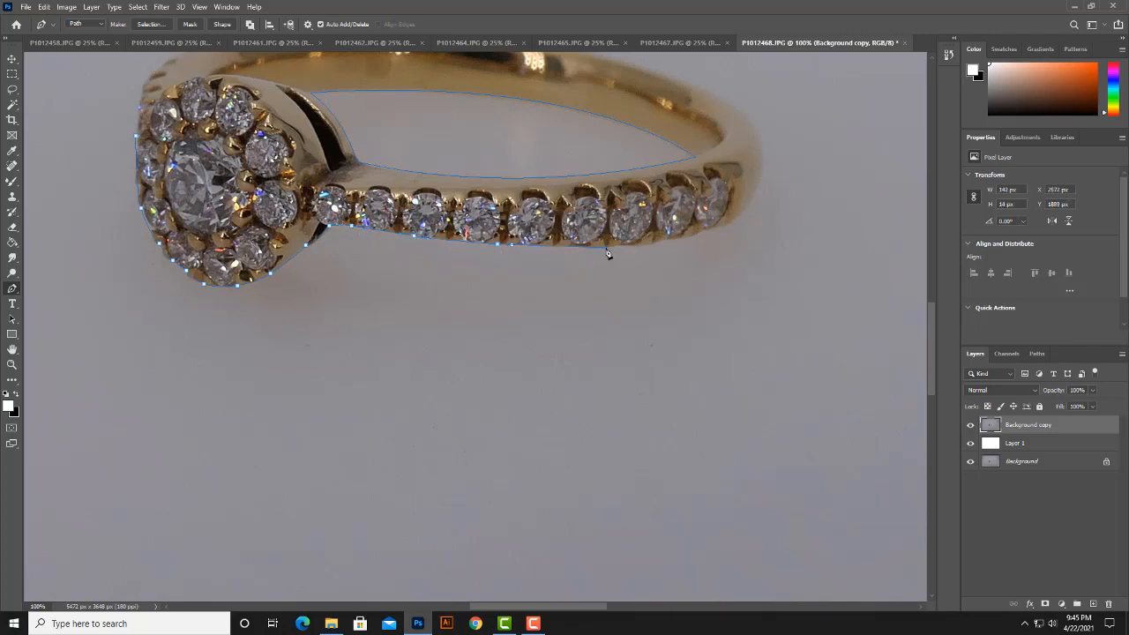
click(698, 233)
- Trace the path around the band's right end and along its top edge, closing it at the head's left side
drag(764, 155, 761, 118)
drag(703, 94, 715, 187)
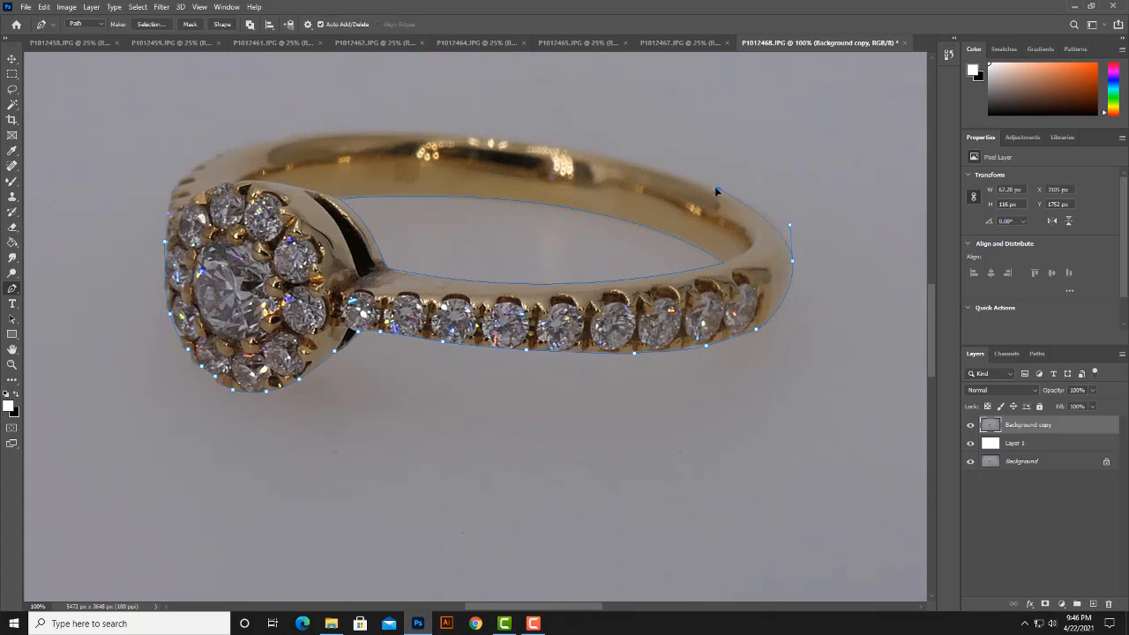
click(680, 171)
drag(443, 145, 377, 152)
drag(294, 186, 420, 236)
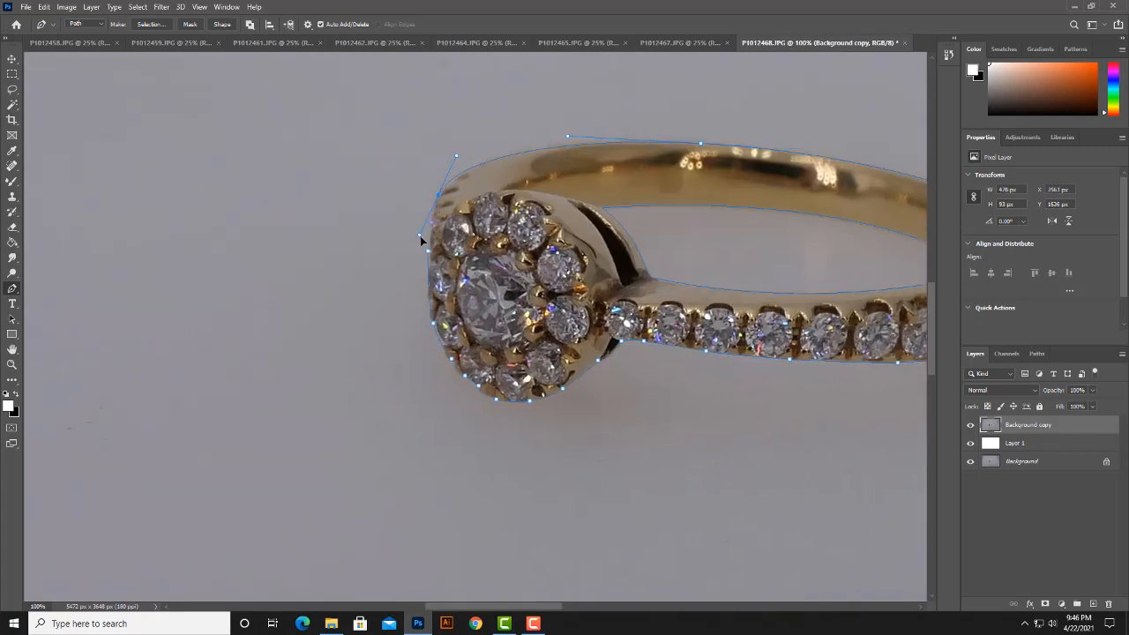
alt+click(438, 196)
drag(430, 256, 430, 291)
- Save the work path of the ring outline as Path 1
key(ctrl+0)
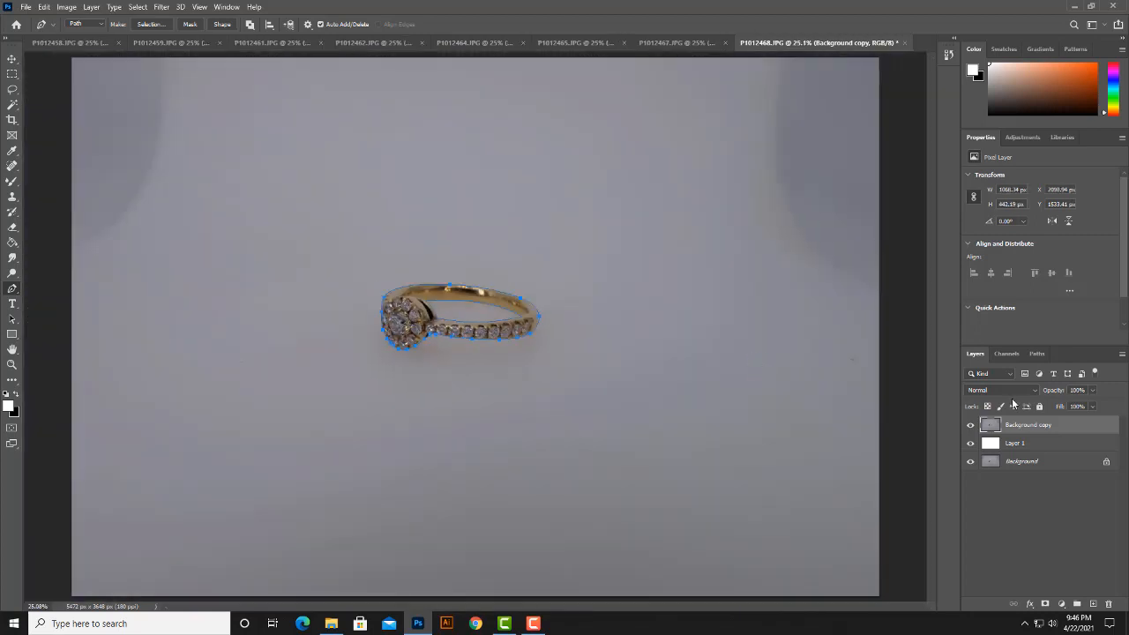
click(1037, 353)
click(1122, 353)
click(1054, 362)
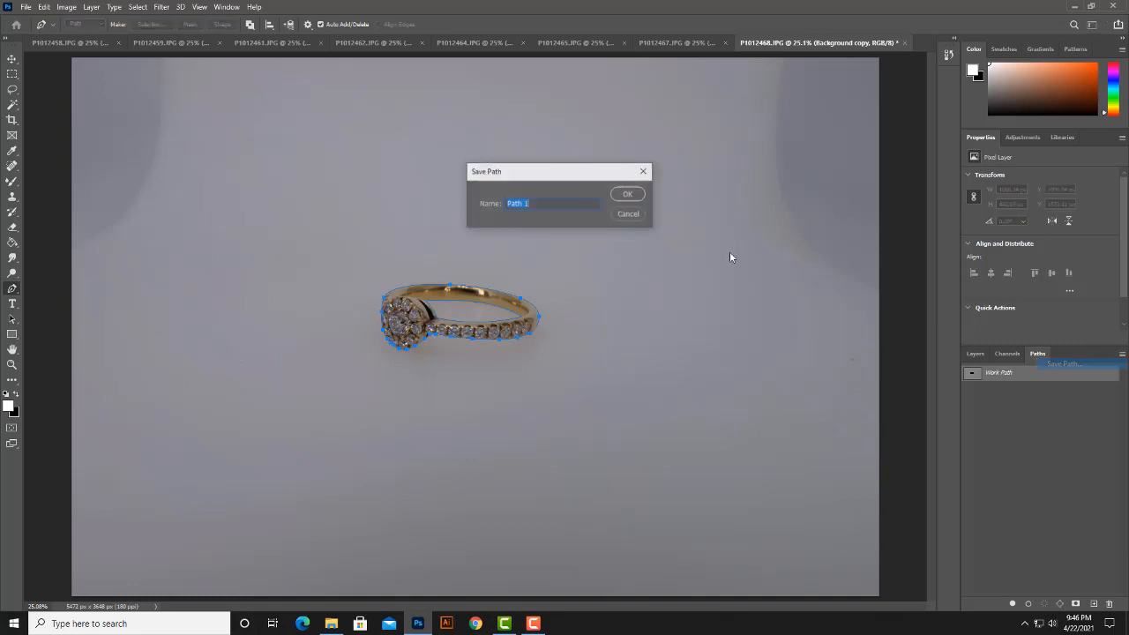
click(627, 195)
- Convert the ring path to a selection, invert it, delete the grey background from Background copy and deselect
right_click(530, 260)
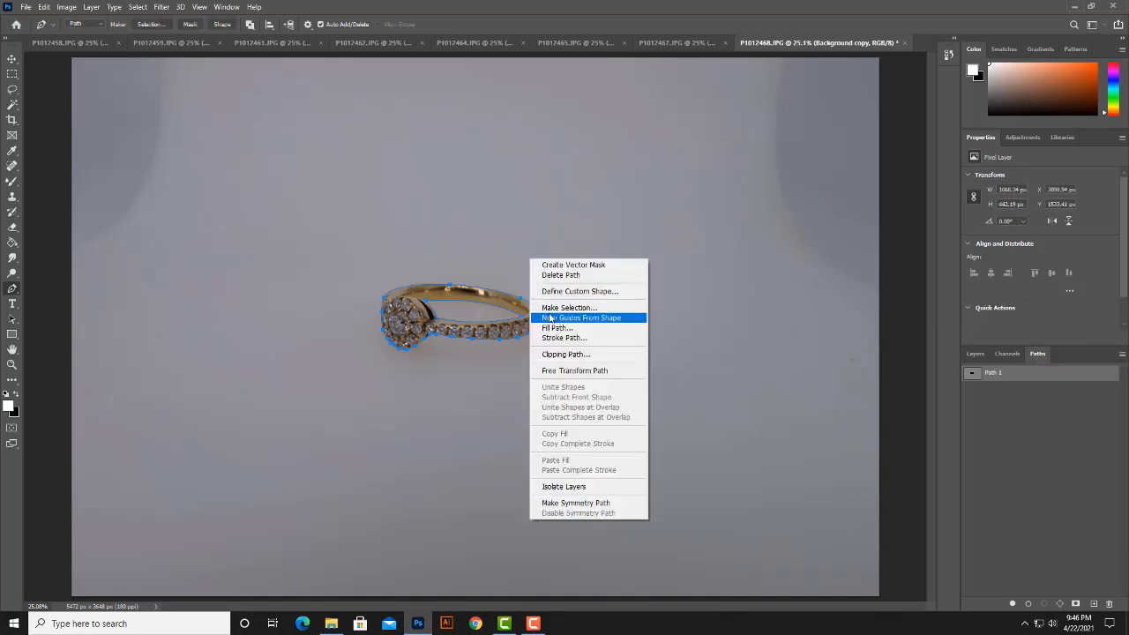
click(549, 308)
click(625, 167)
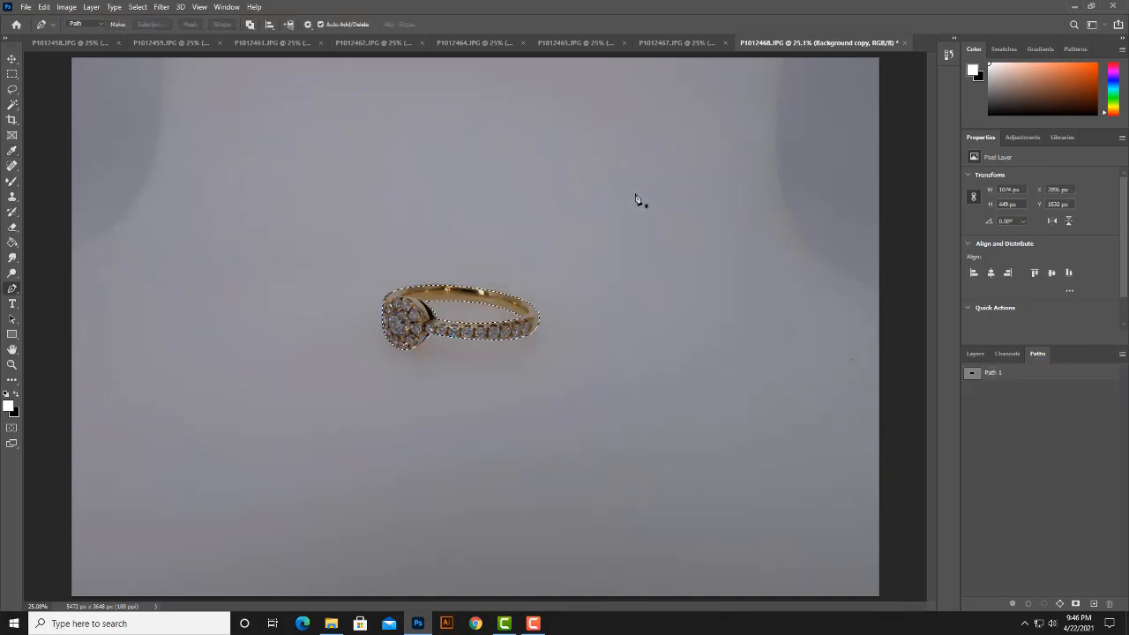
key(ctrl+shift+i)
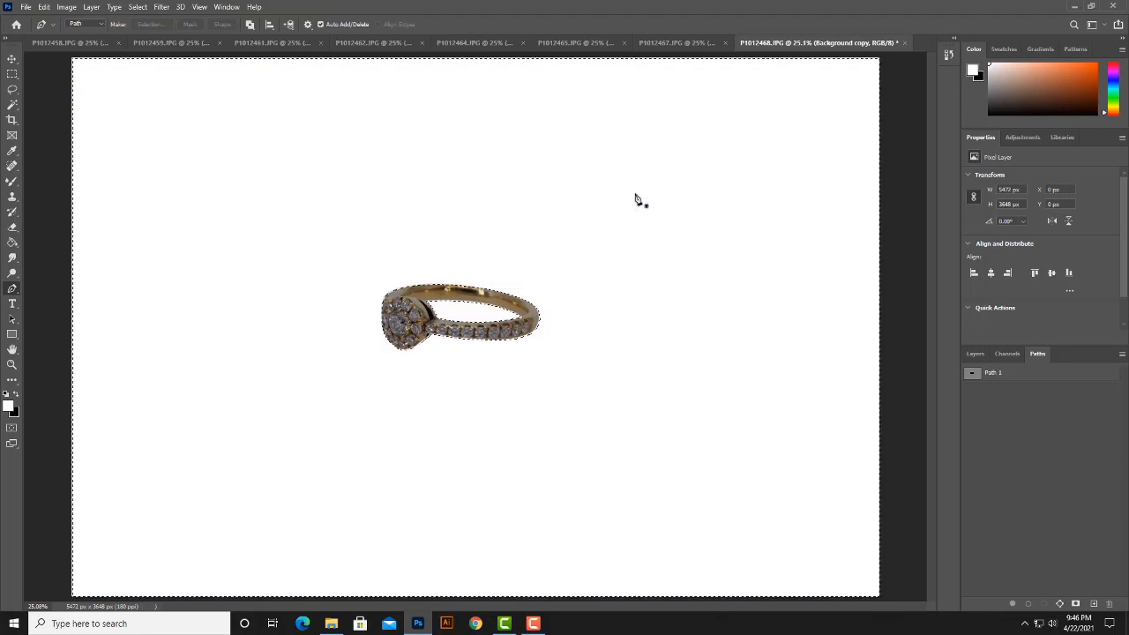
key(alt+BackSpace)
key(ctrl+d)
click(975, 353)
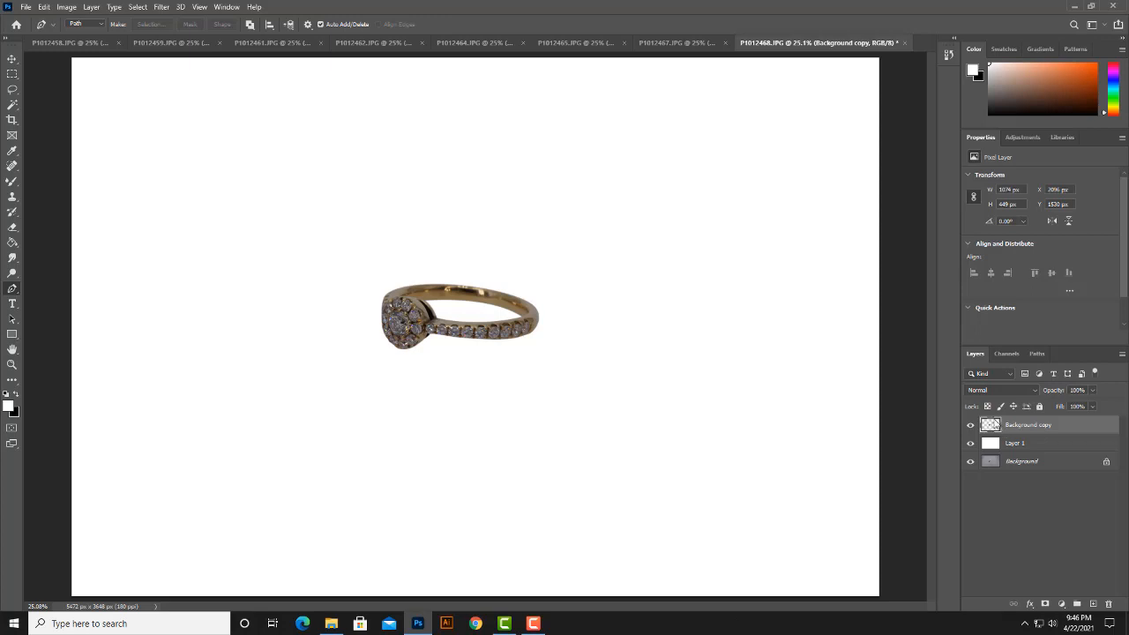
- Brighten the ring with a masked Brightness/Contrast adjustment at brightness 75 and merge it with the Background copy layer
ctrl+click(990, 425)
click(1023, 136)
click(999, 165)
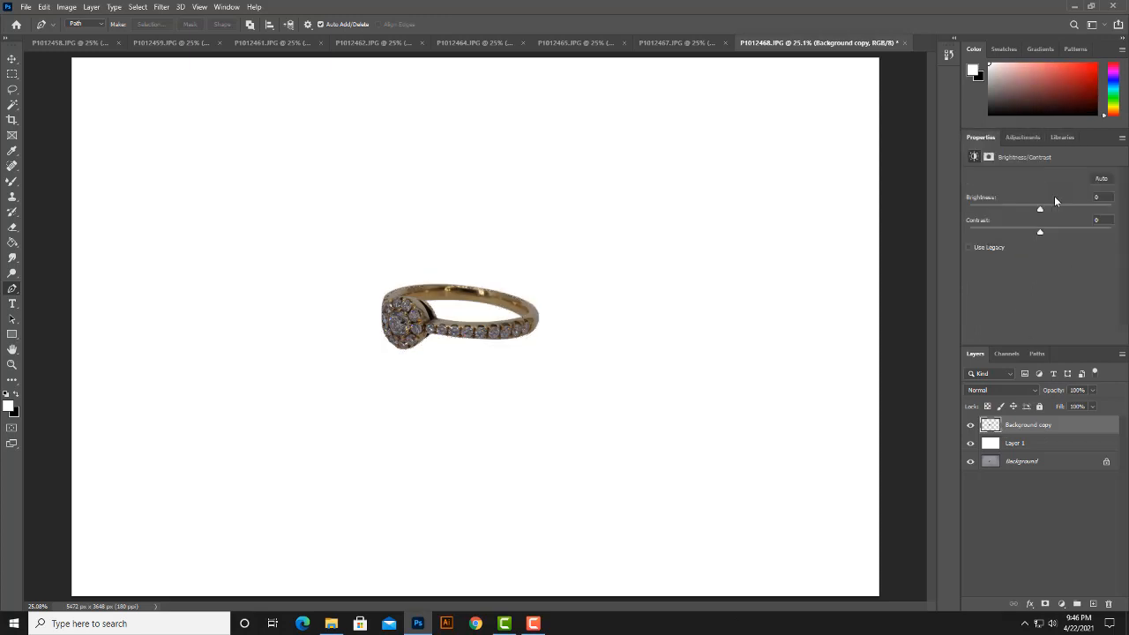
click(1100, 196)
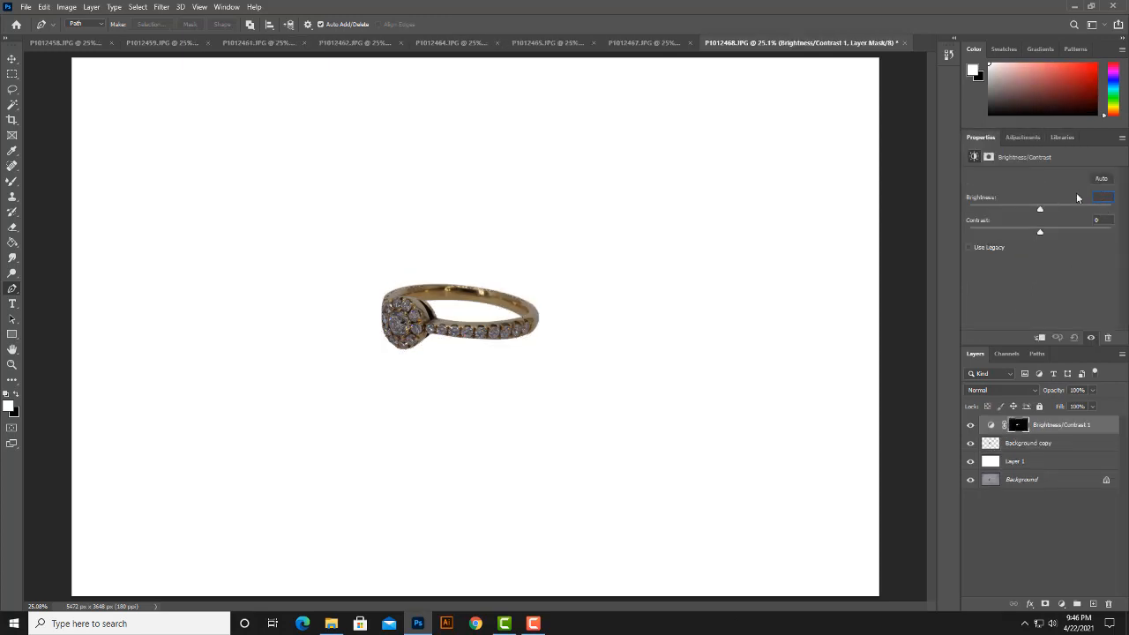
text(75)
key(Return)
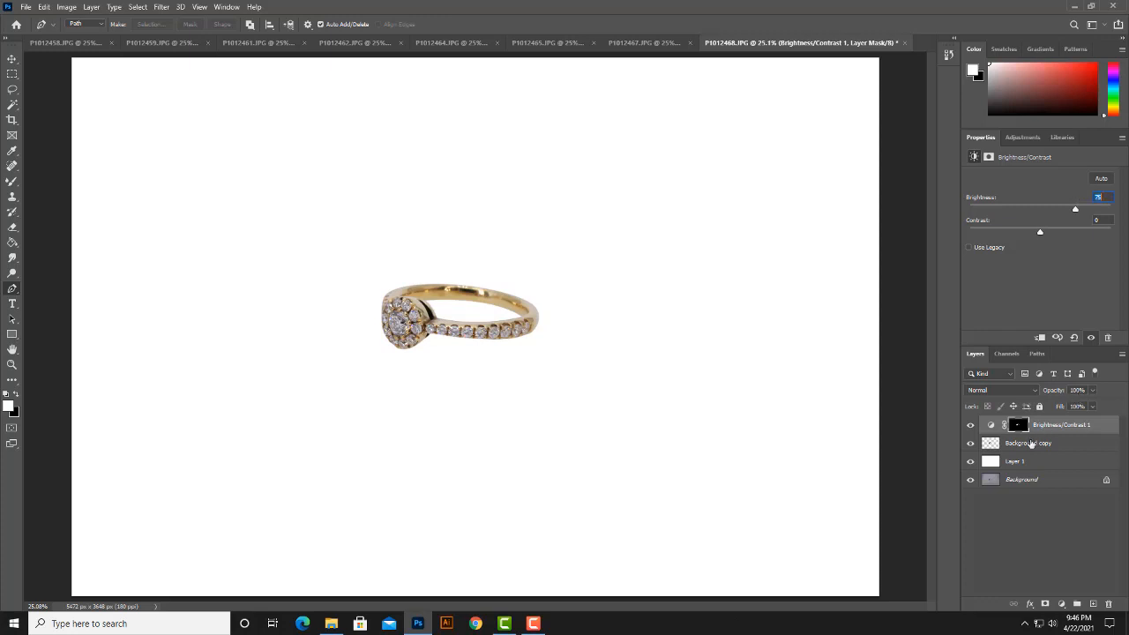
shift+click(1030, 442)
key(ctrl+e)
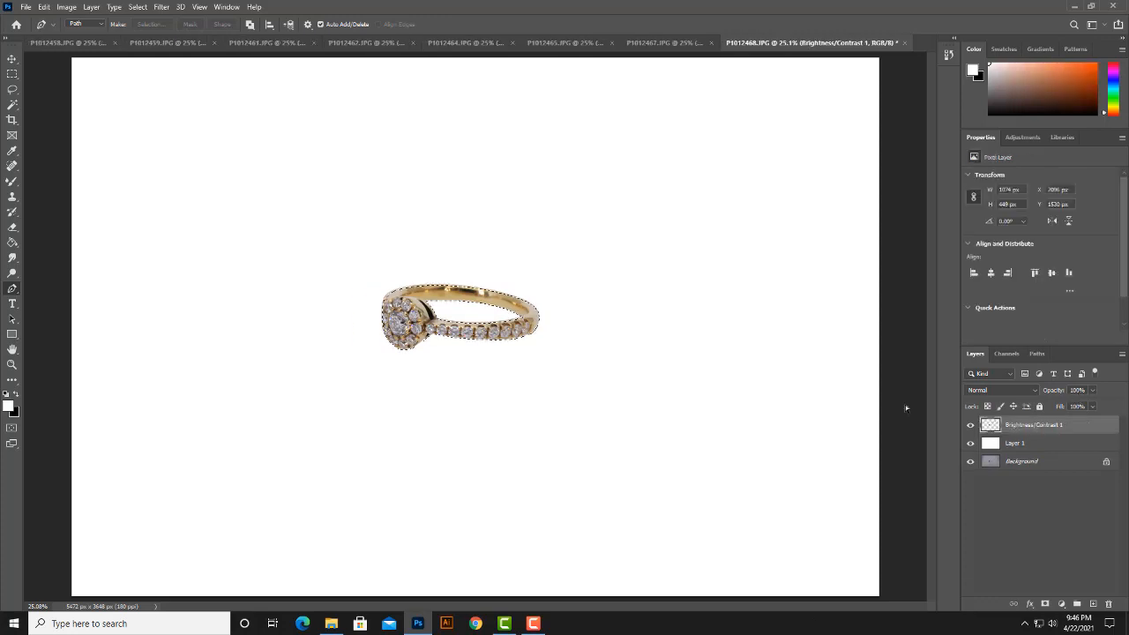
- Sharpen the ring with Unsharp Mask at amount 98%, radius 8.2 pixels and threshold 0
click(161, 7)
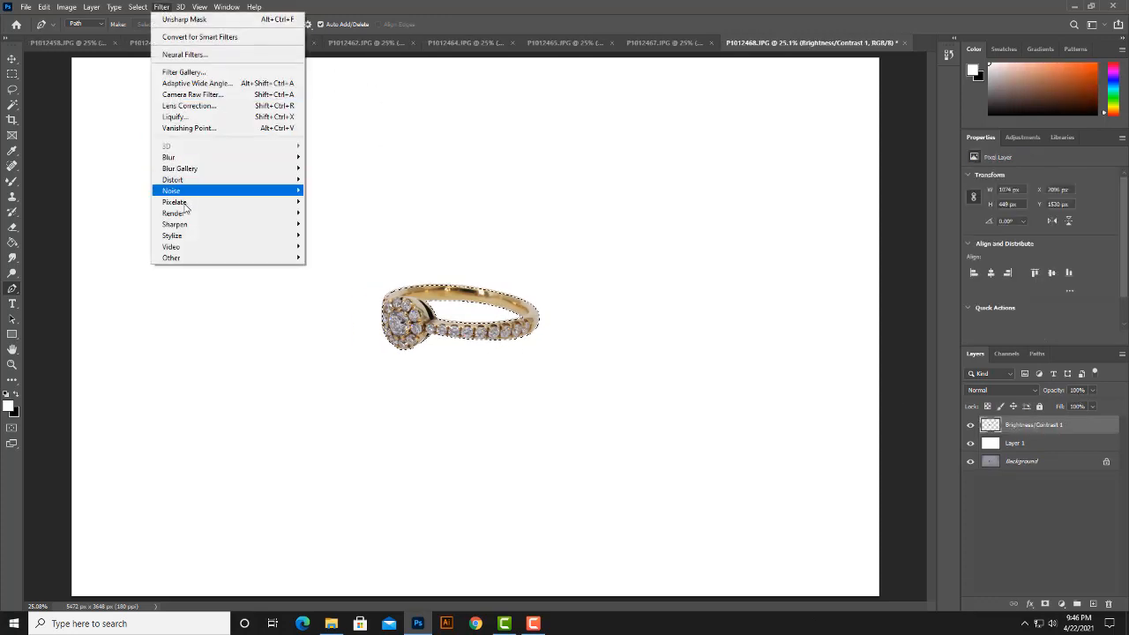
mouse_move(177, 224)
click(331, 280)
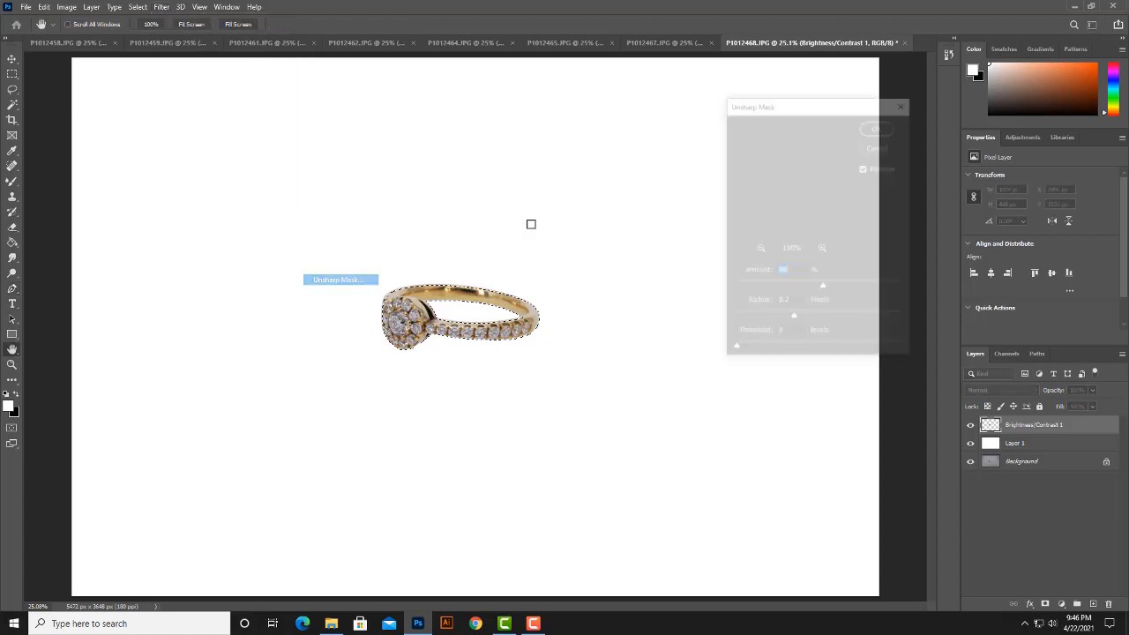
drag(794, 222, 840, 196)
drag(766, 173, 842, 188)
drag(792, 157, 837, 158)
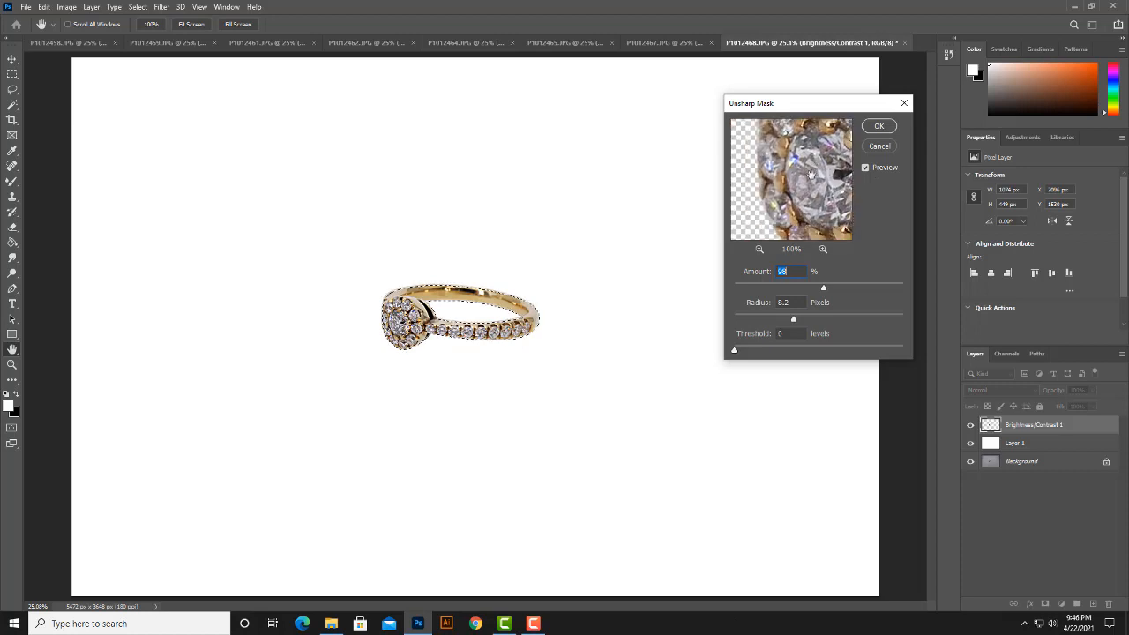
click(878, 126)
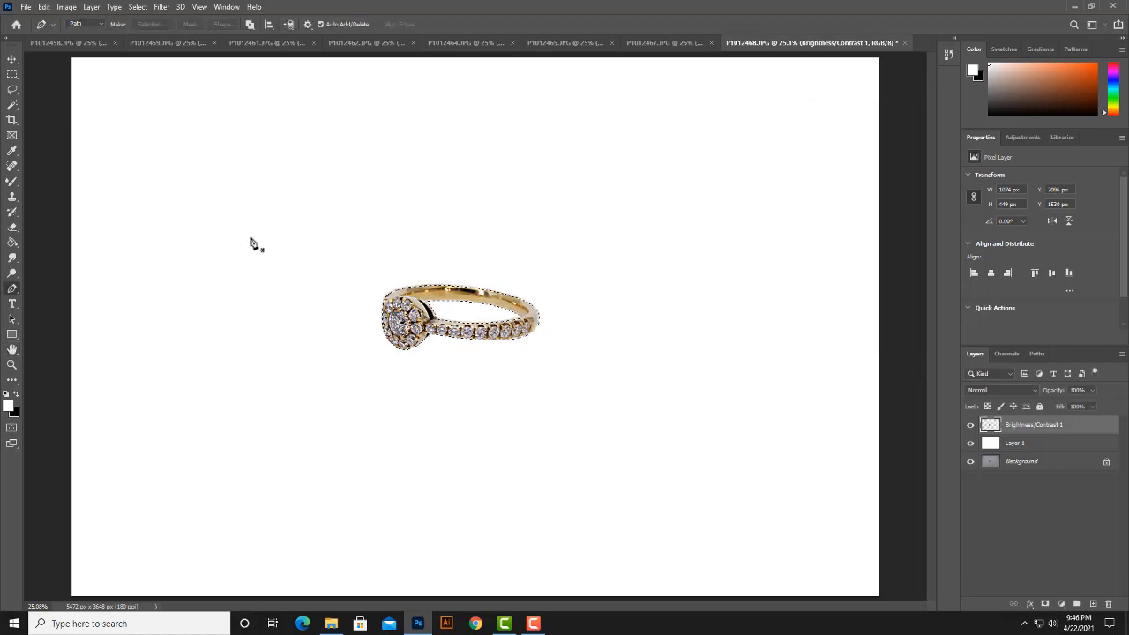
- Smooth the gold surfaces of the ring's band and setting with the Mixer Brush, using gold sampled from the band
right_click(11, 183)
click(46, 212)
key(ctrl+plus)
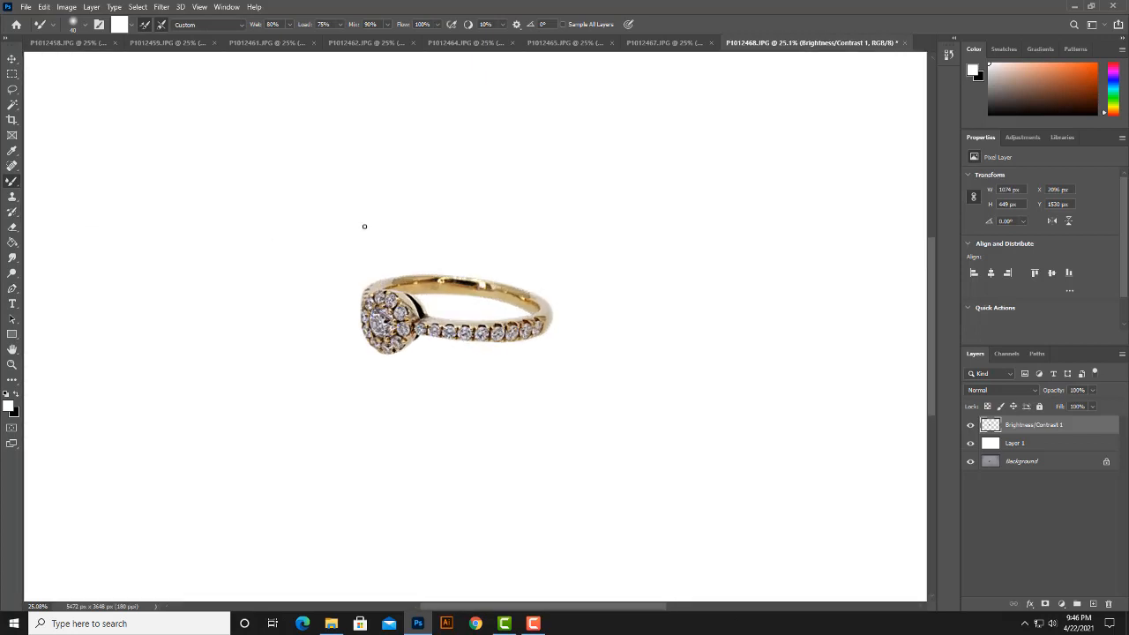
key(ctrl+plus)
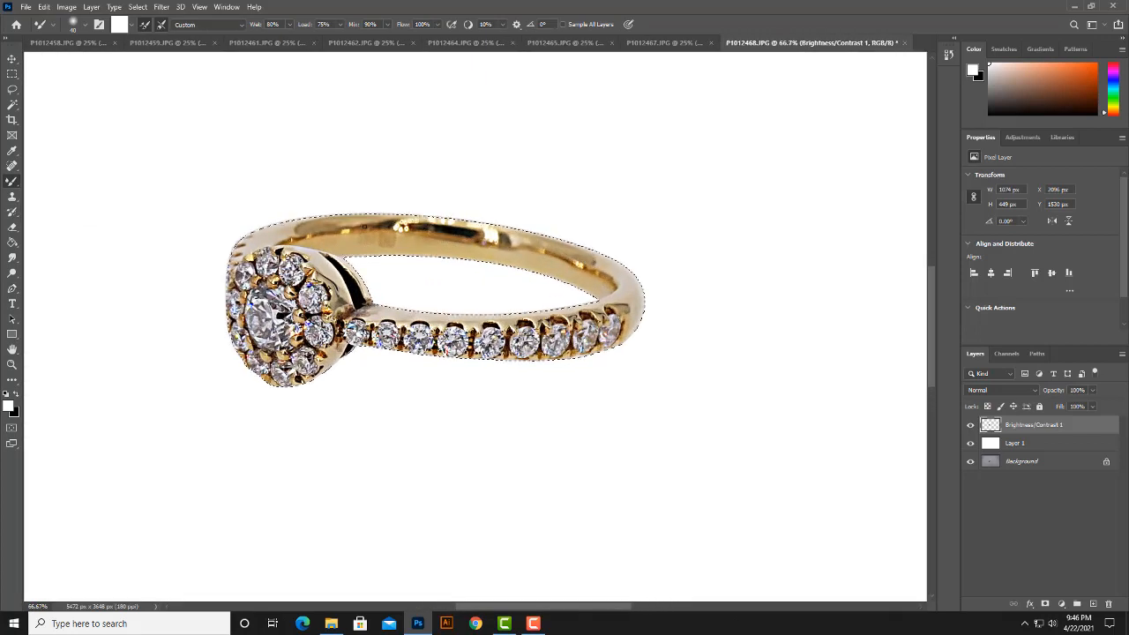
key(])
key(])
key(])
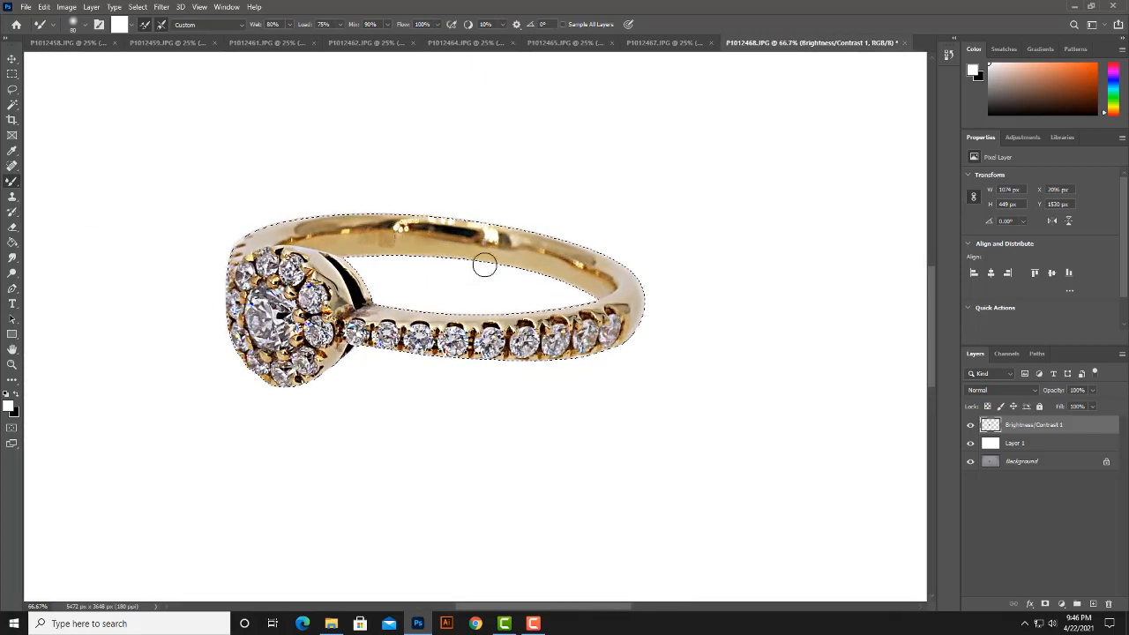
alt+click(527, 258)
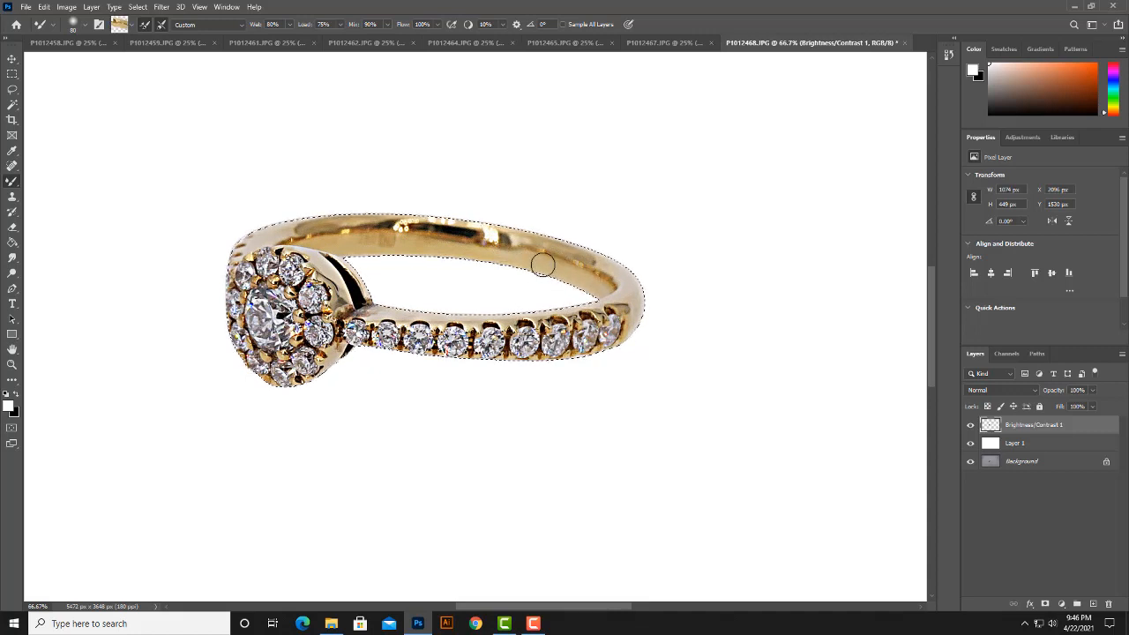
drag(542, 264, 507, 257)
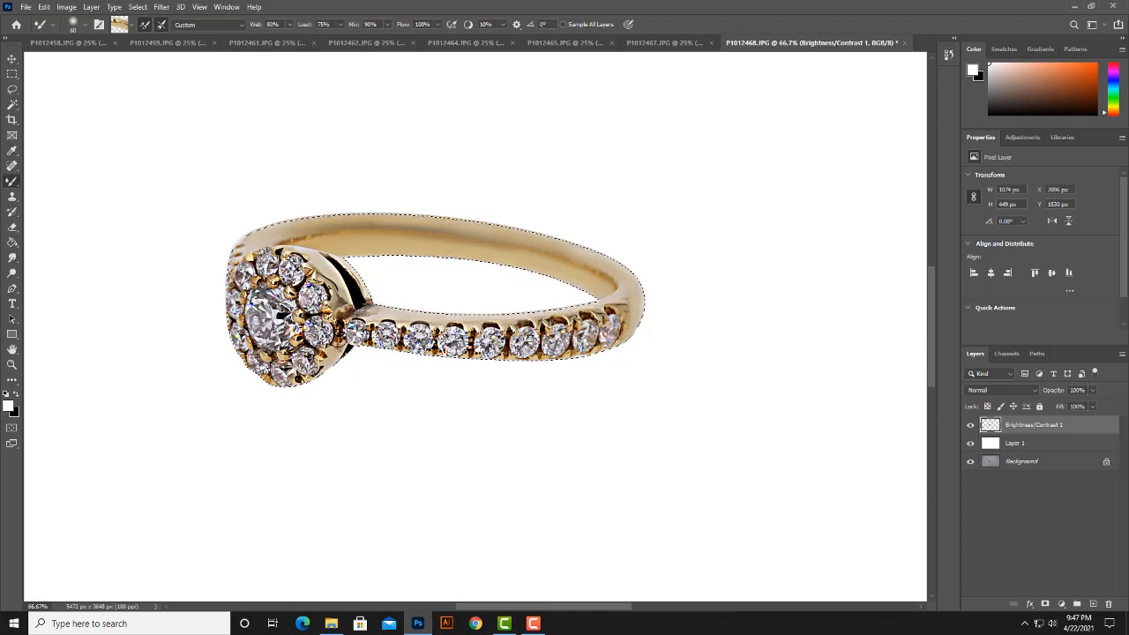
key(ctrl+plus)
key(ctrl+plus)
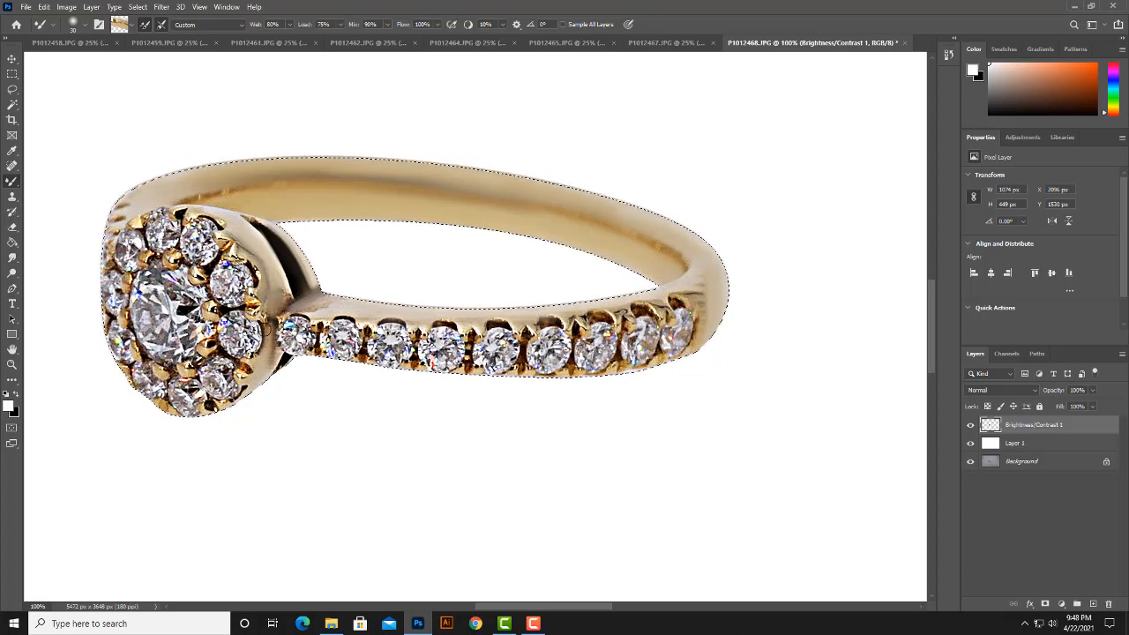
- Blend the remaining uneven tones on the ring's gold with the Smudge tool at 50% strength
click(12, 256)
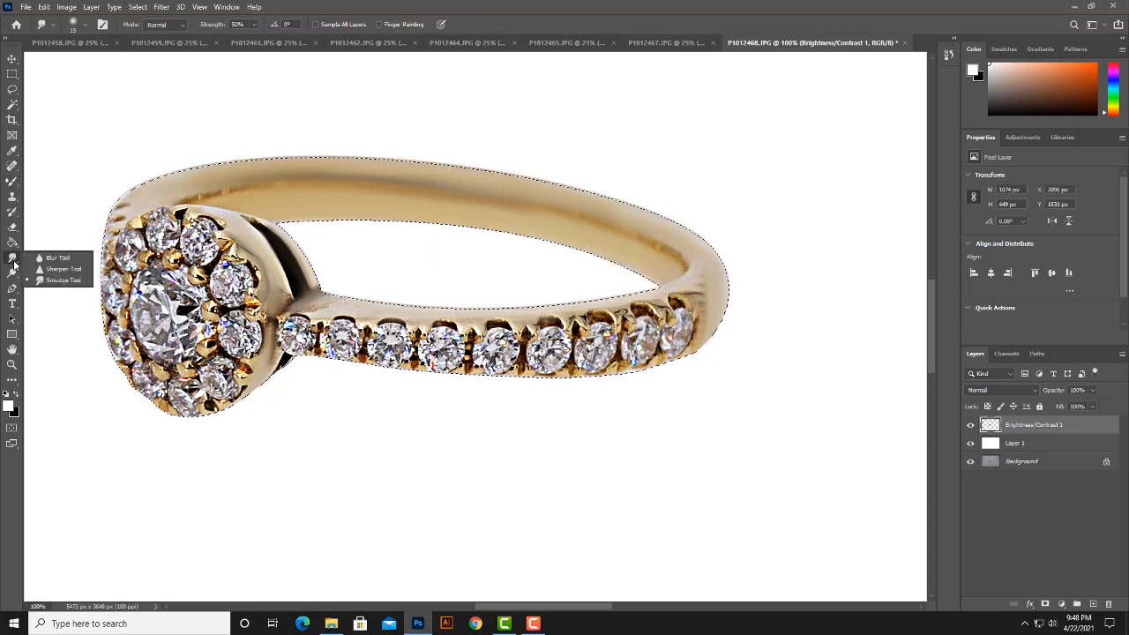
click(44, 289)
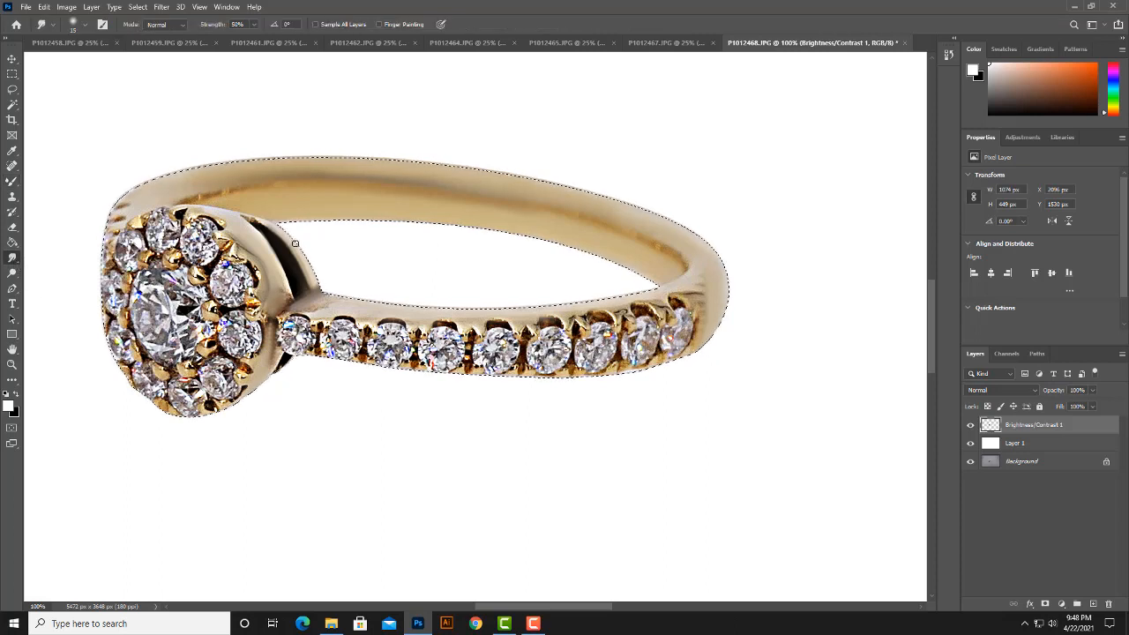
key(bracketright)
key(bracketright)
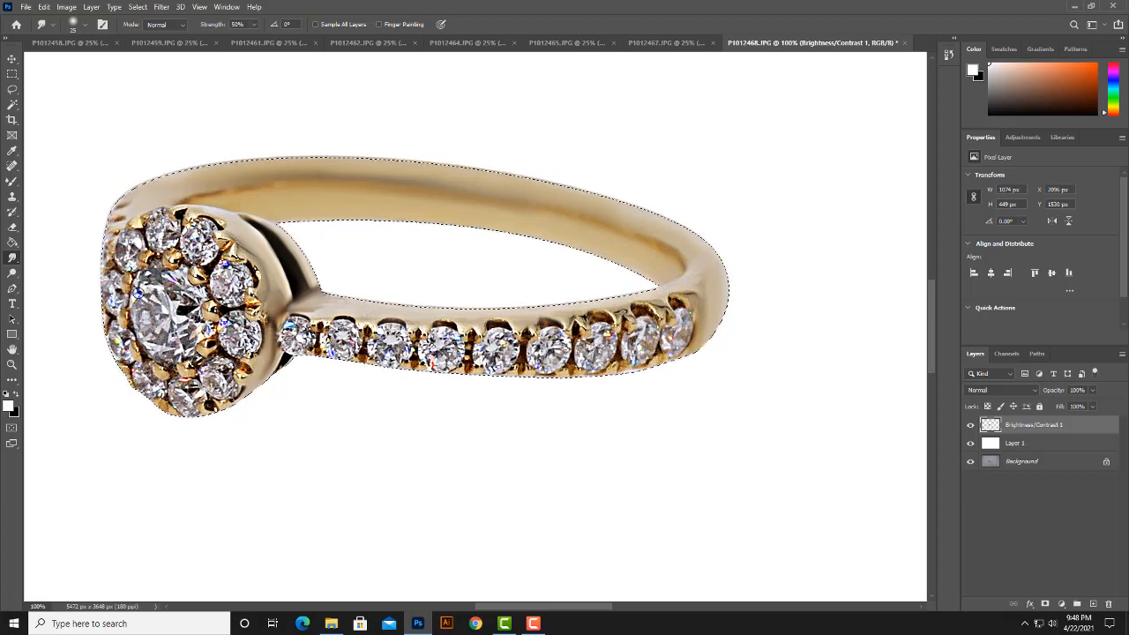
- Heal the leftover blemishes on the gold with the Spot Healing Brush in Content-Aware mode, and deselect the ring
click(12, 165)
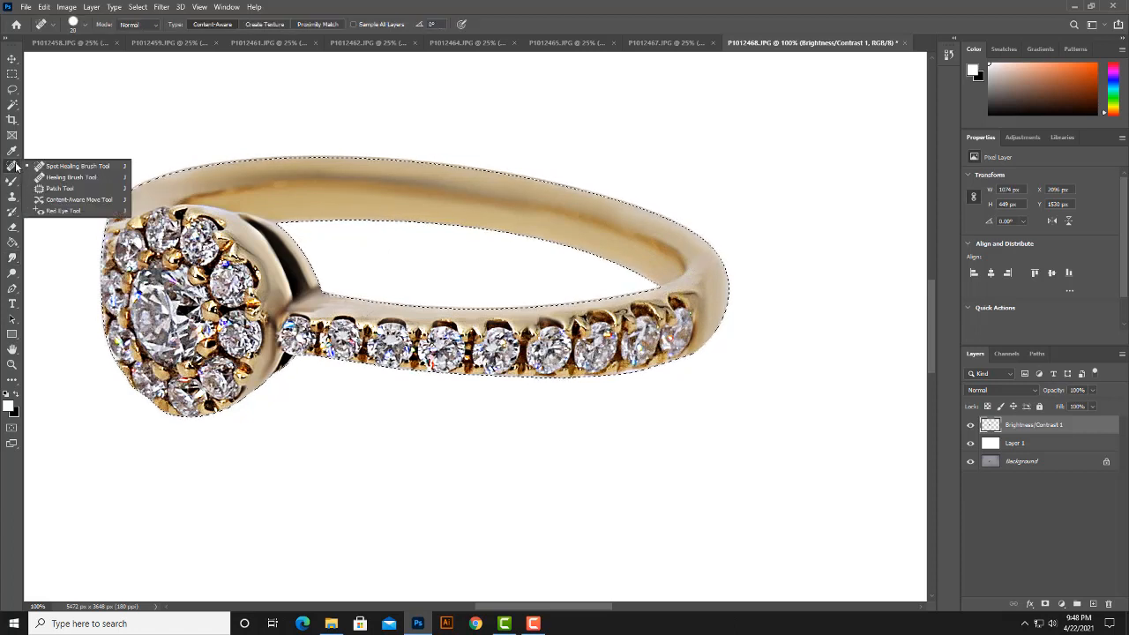
click(64, 166)
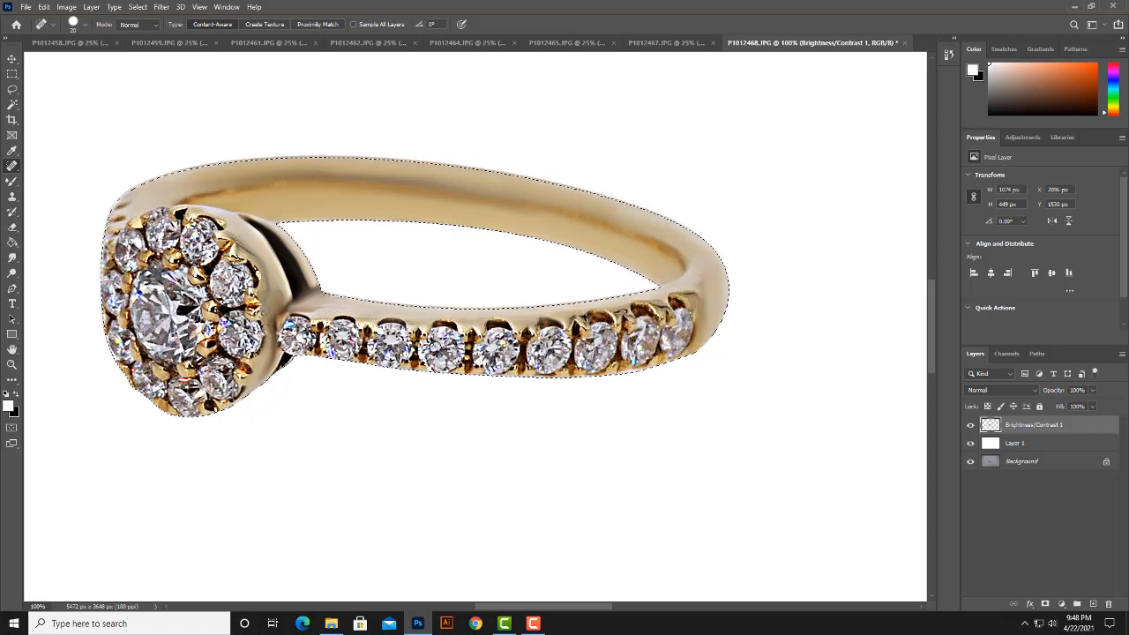
key(ctrl+0)
key(ctrl+d)
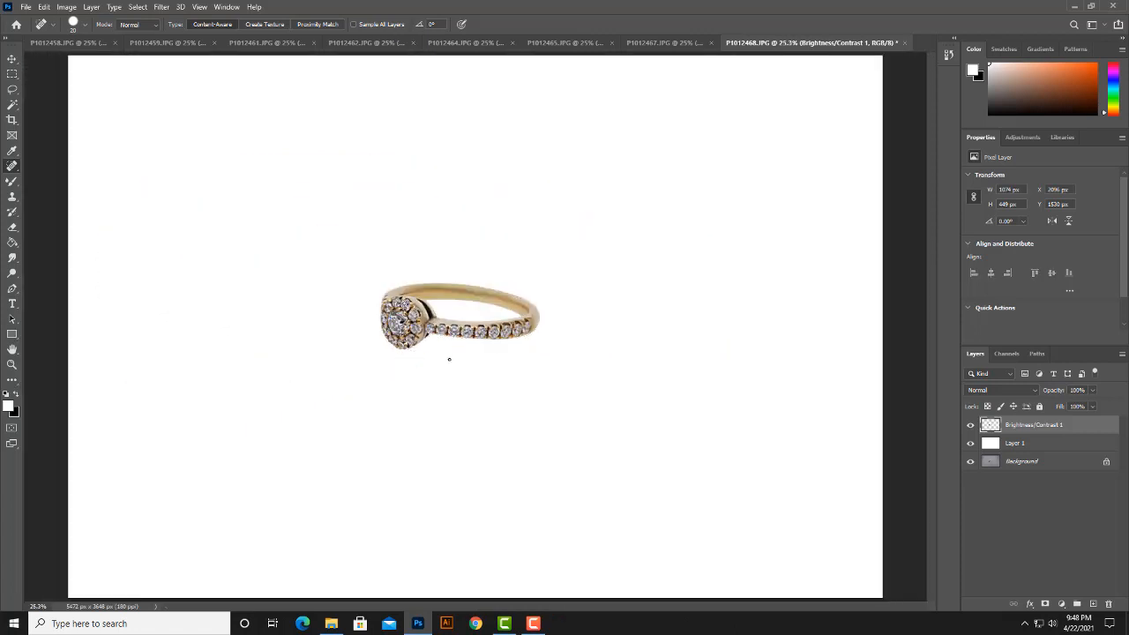
- Duplicate the ring layer and flip the copy vertically directly below the ring as a reflection
key(ctrl+j)
key(ctrl+t)
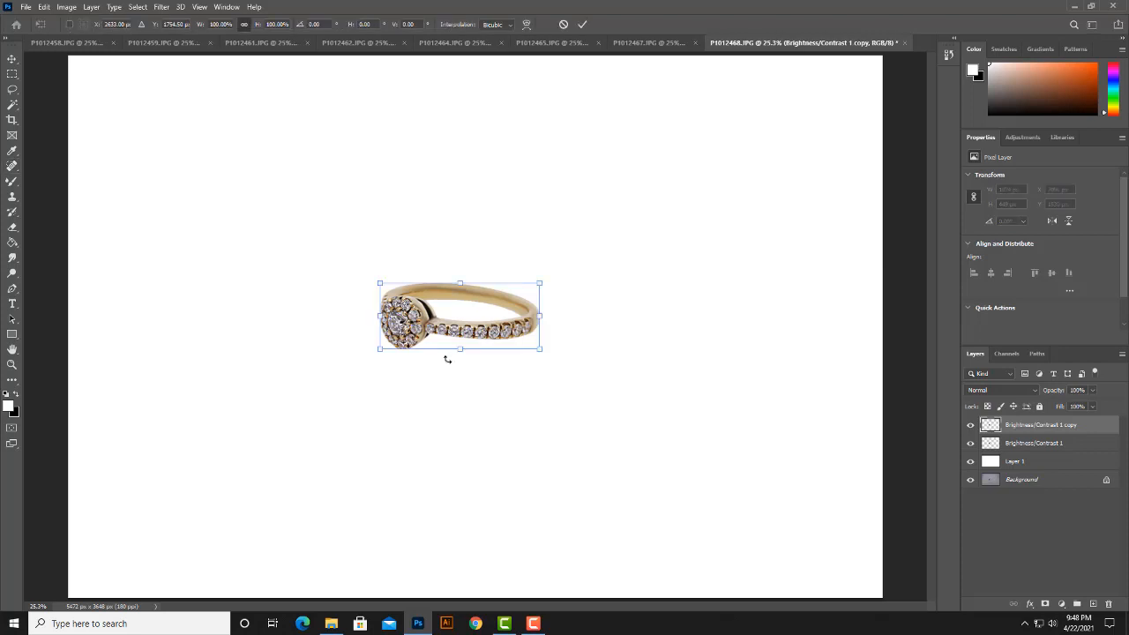
drag(461, 283, 452, 414)
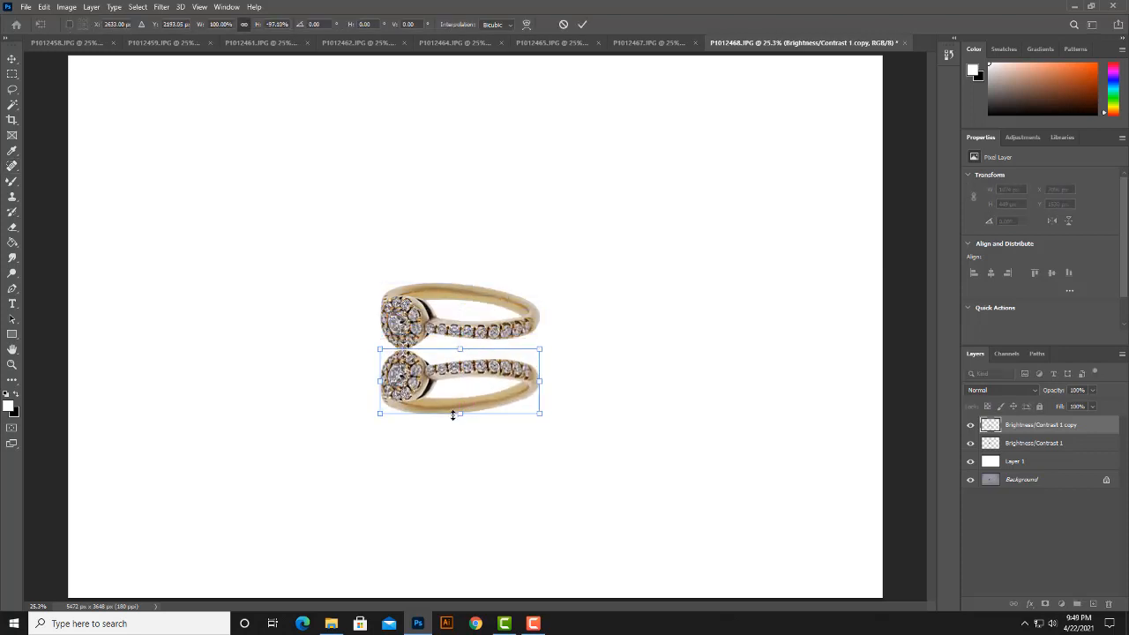
key(Return)
key(j)
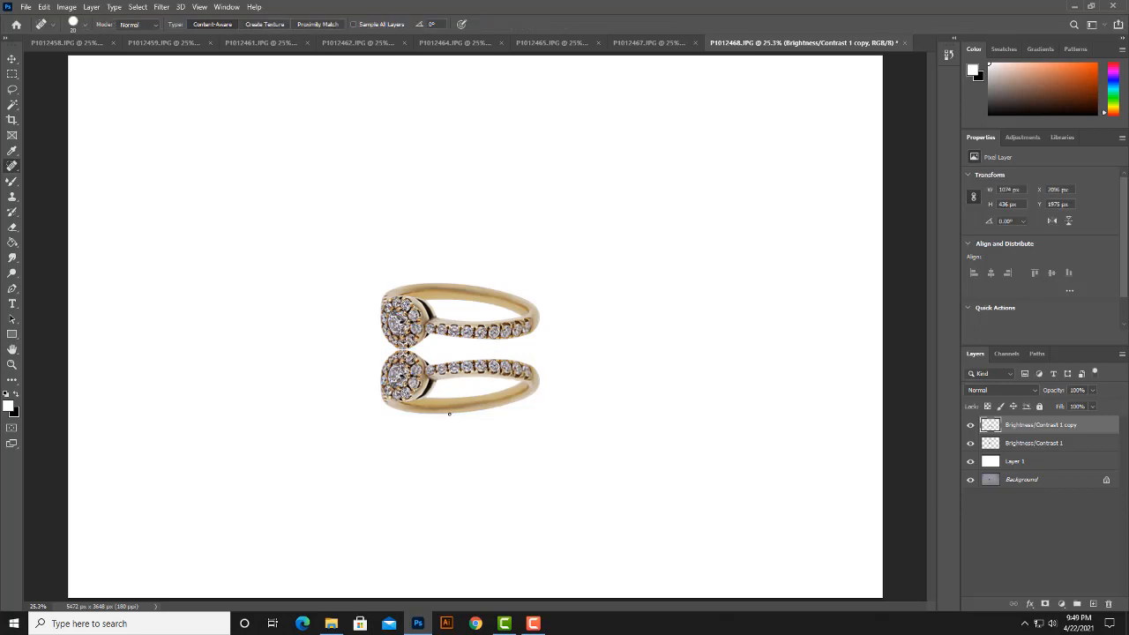
- Set the reflection layer's opacity to 32% and erase its lower part and the band's reflection with a soft 400 px eraser
click(1091, 390)
drag(1098, 406, 1057, 407)
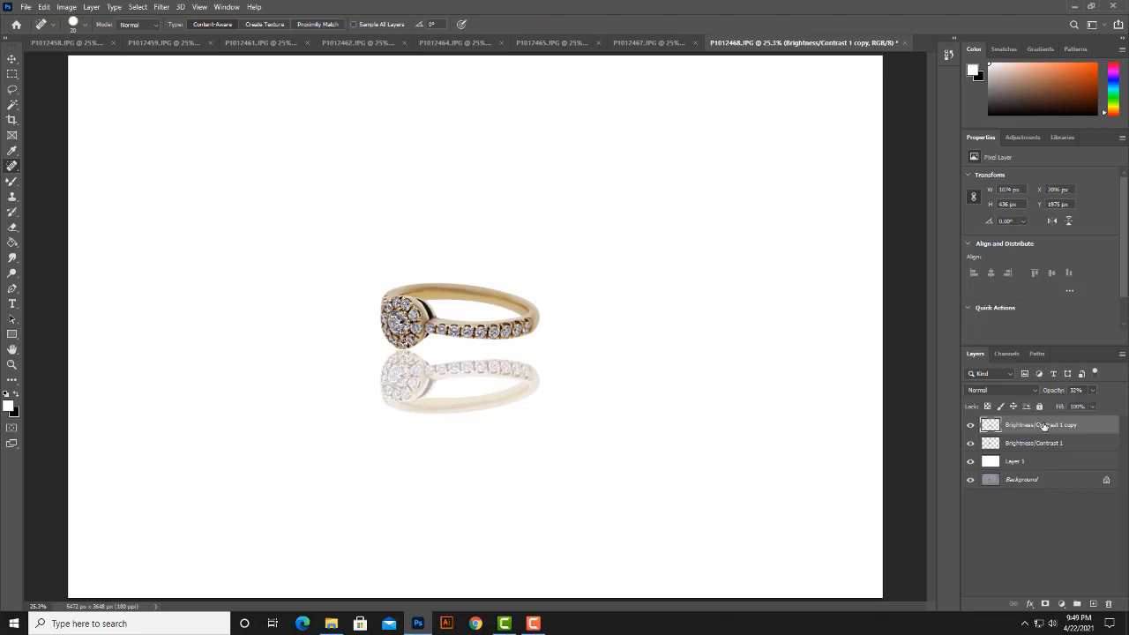
click(12, 227)
click(50, 228)
mouse_move(435, 421)
mouse_down()
mouse_move(429, 411)
mouse_move(446, 402)
mouse_move(529, 396)
mouse_move(453, 380)
mouse_move(450, 401)
mouse_move(360, 408)
mouse_move(449, 380)
mouse_move(362, 403)
mouse_move(436, 403)
mouse_move(347, 403)
mouse_move(443, 394)
mouse_move(438, 386)
mouse_move(335, 398)
mouse_move(519, 406)
mouse_up()
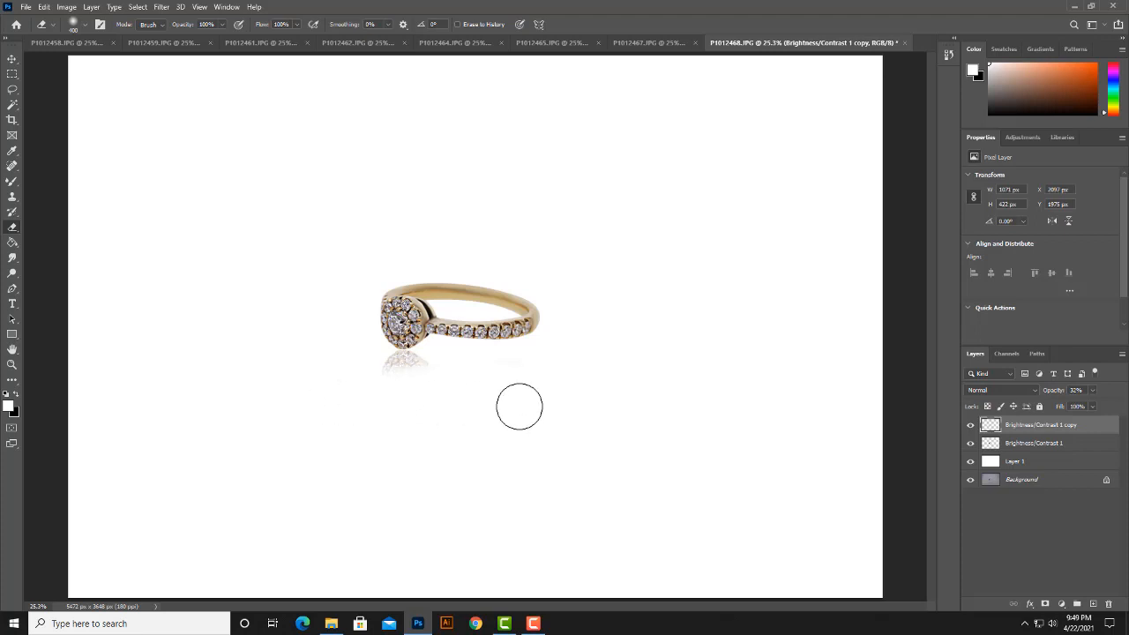
- Save the image as JPEG P1012468 in the New folder inside Teil2 at maximum quality 12
click(27, 7)
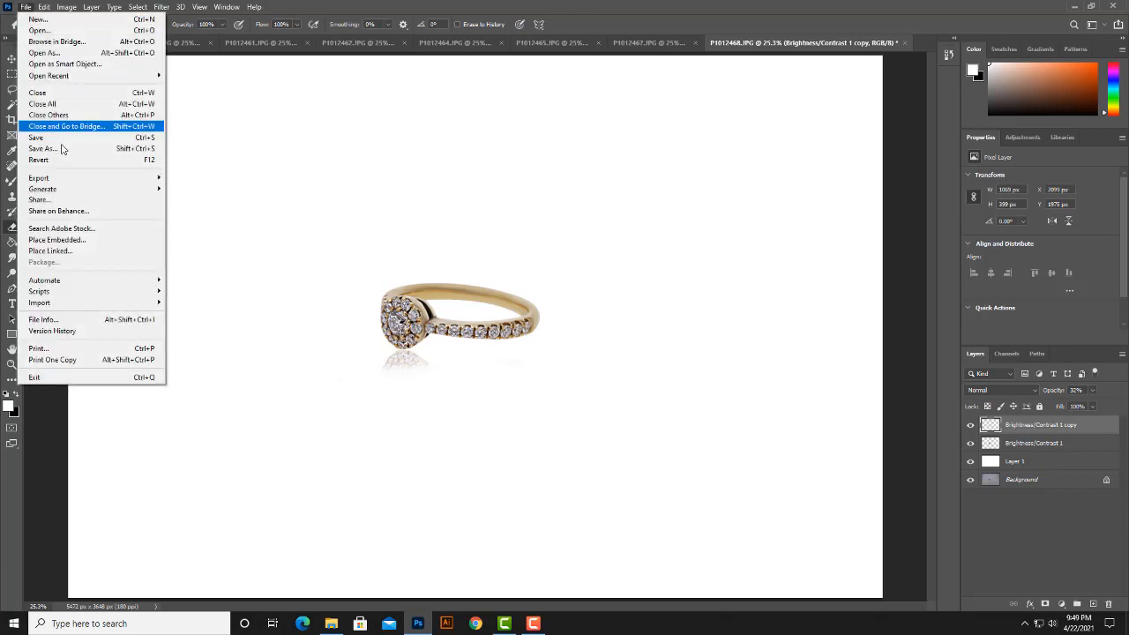
click(62, 152)
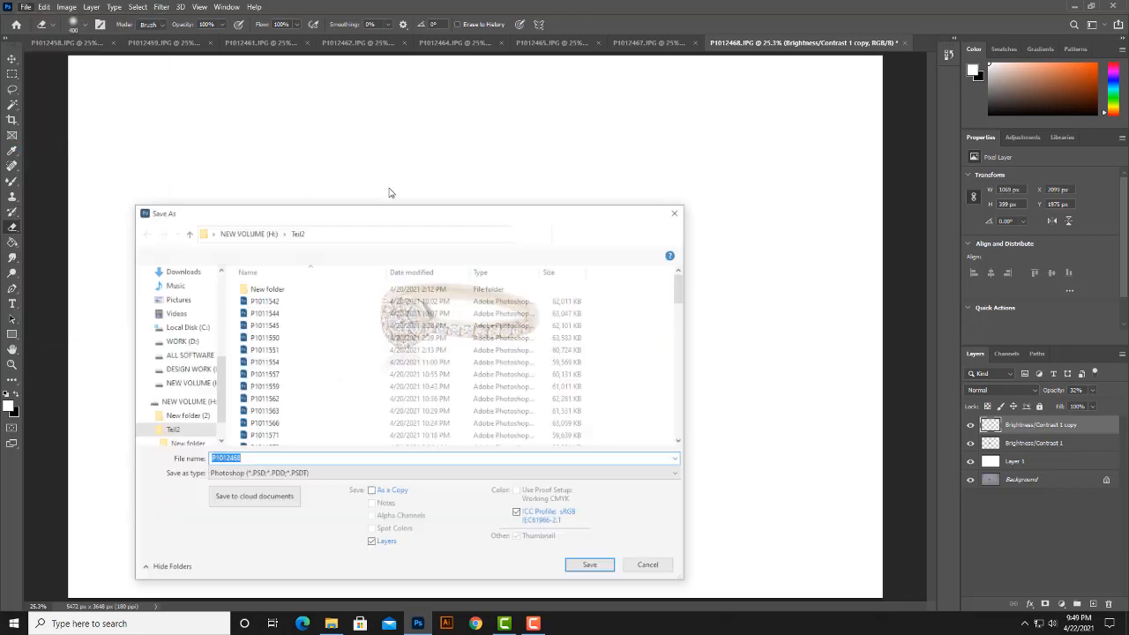
double_click(290, 294)
click(302, 474)
click(379, 374)
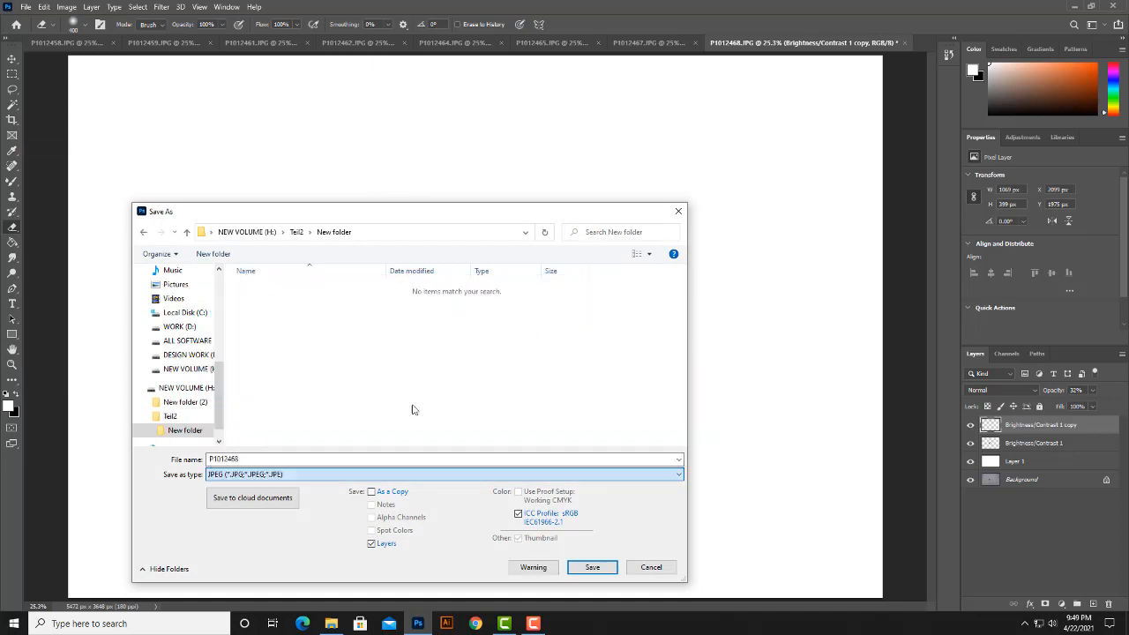
click(592, 567)
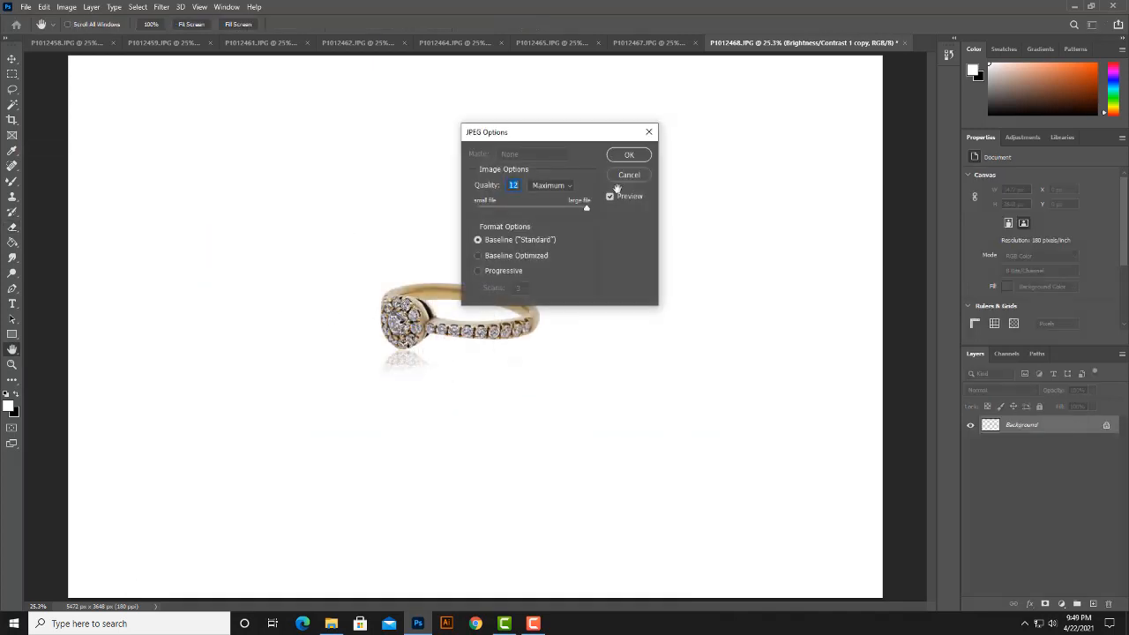
click(627, 156)
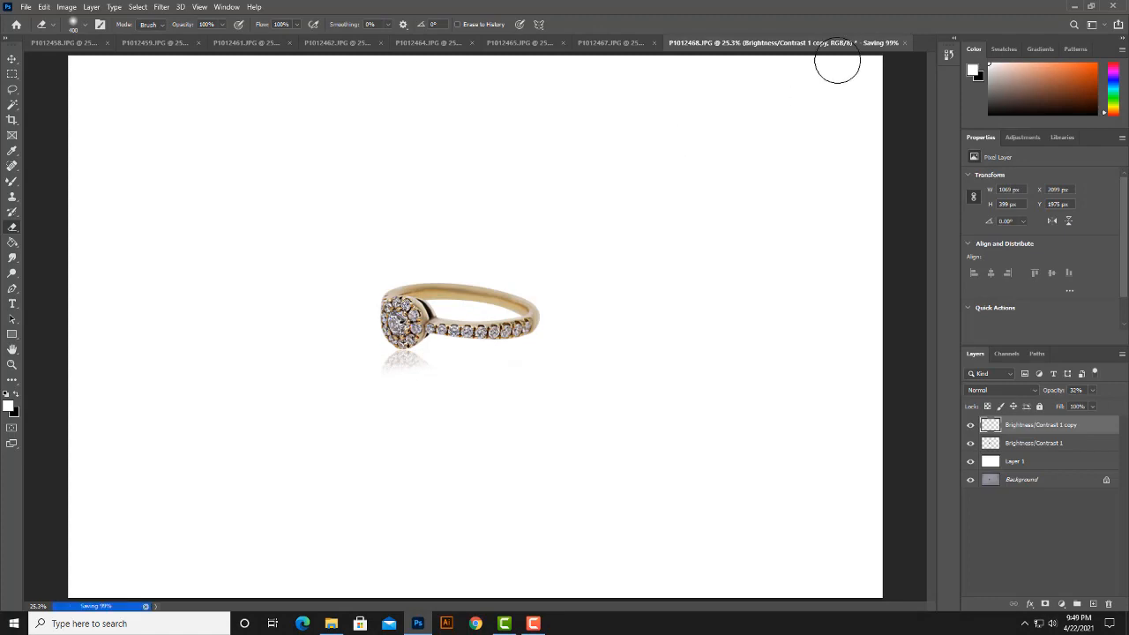
- Save the layered document as Photoshop file P1012468 in the Teil2 folder and close it
click(903, 42)
click(509, 234)
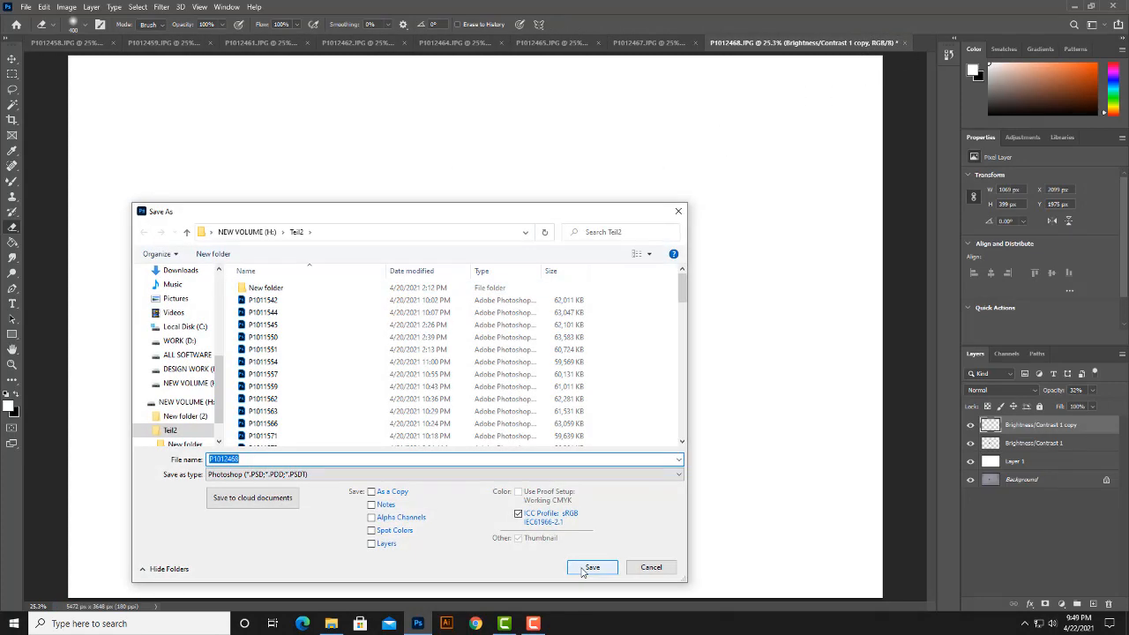
click(592, 567)
click(692, 177)
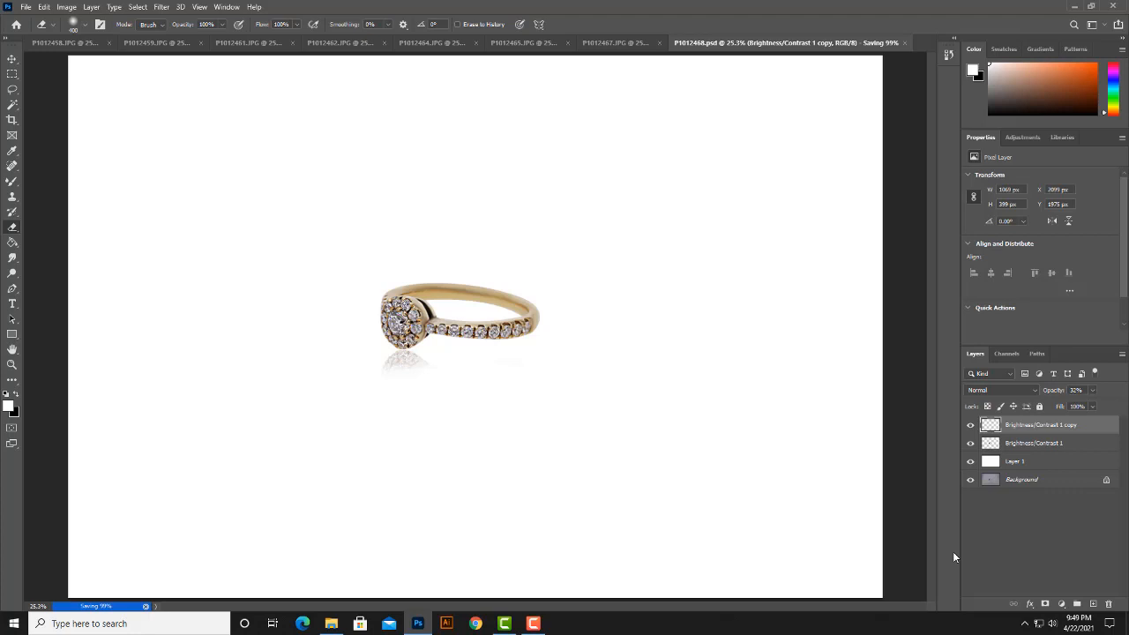
key(ctrl+w)
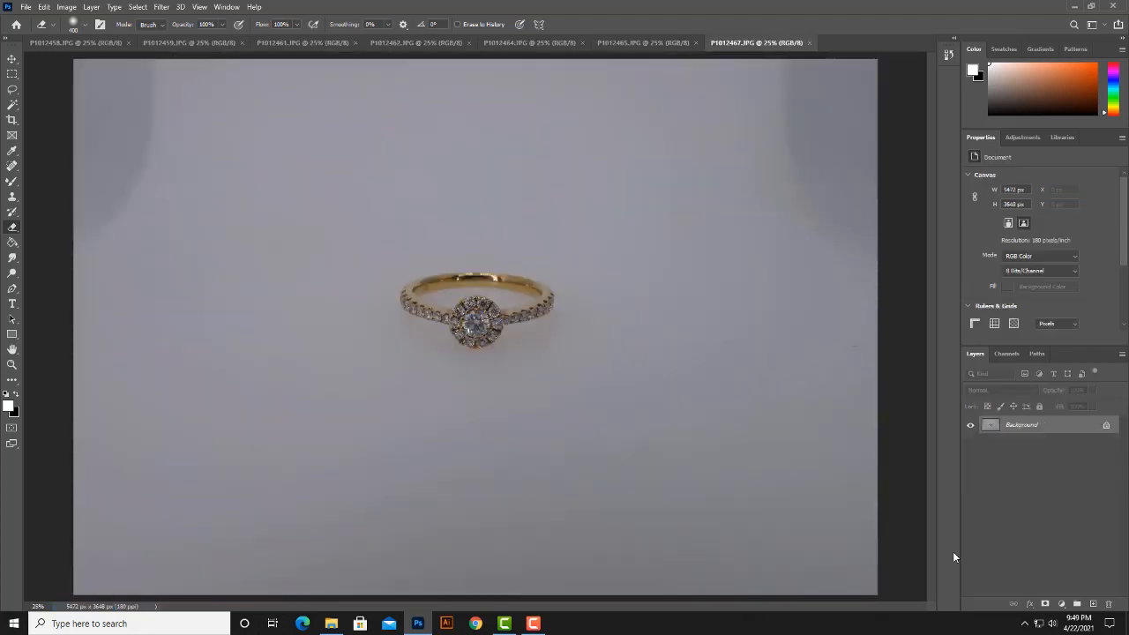